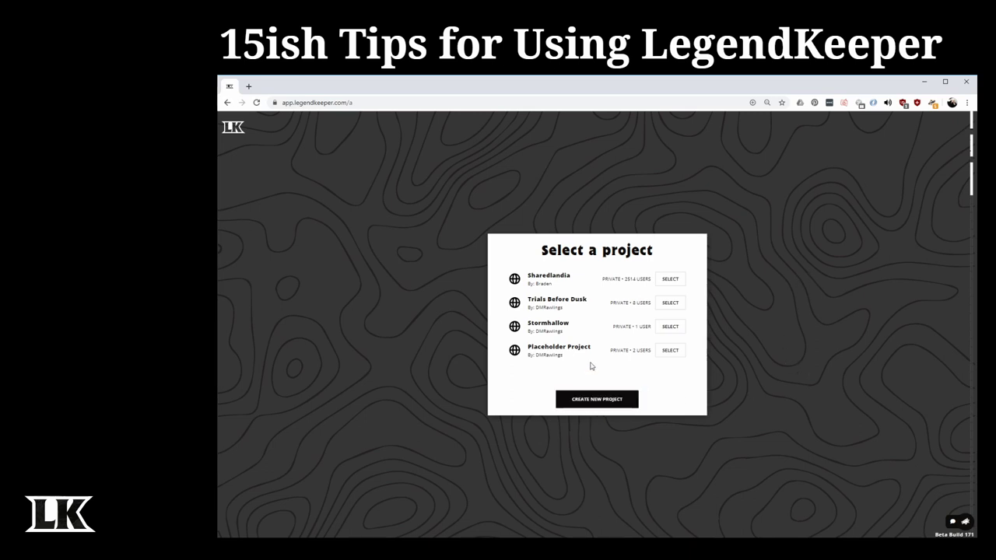
# - Open Trials Before Dusk, return to project selection via the LK logo, and reopen it
pyautogui.click(684, 304)
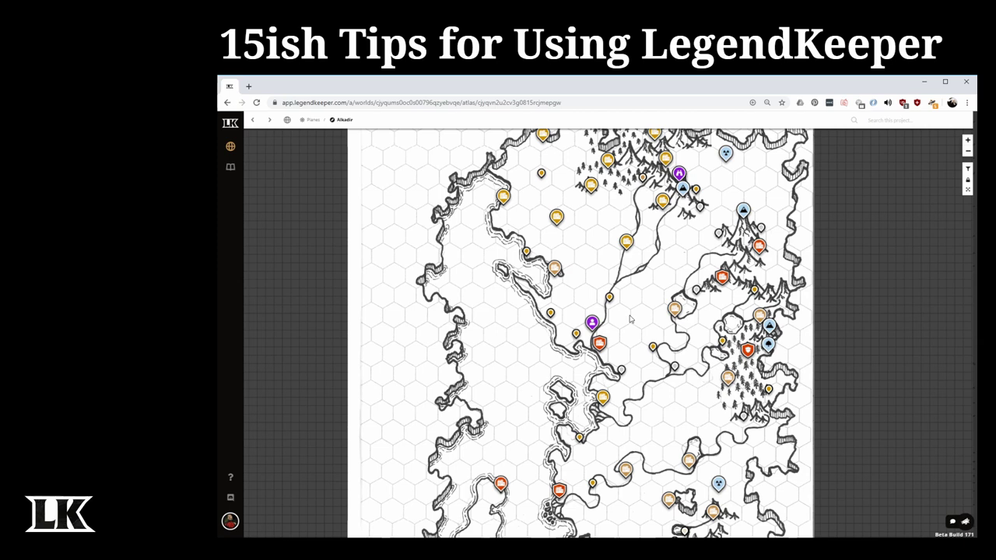
pyautogui.click(231, 125)
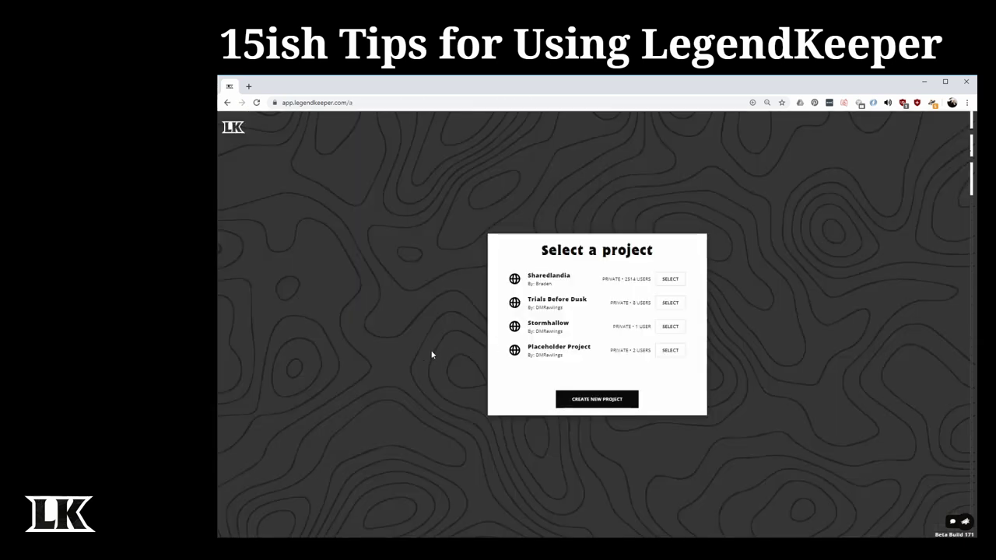
pyautogui.click(670, 302)
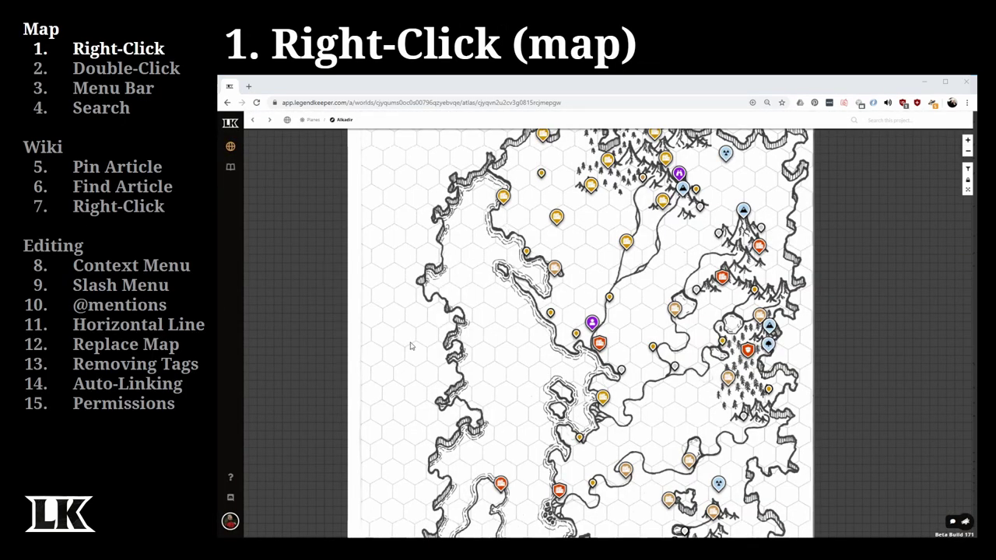
# - Place a map pin for a new article named 'Steve', after glancing at Link Existing, and view its preview
pyautogui.rightClick(491, 299)
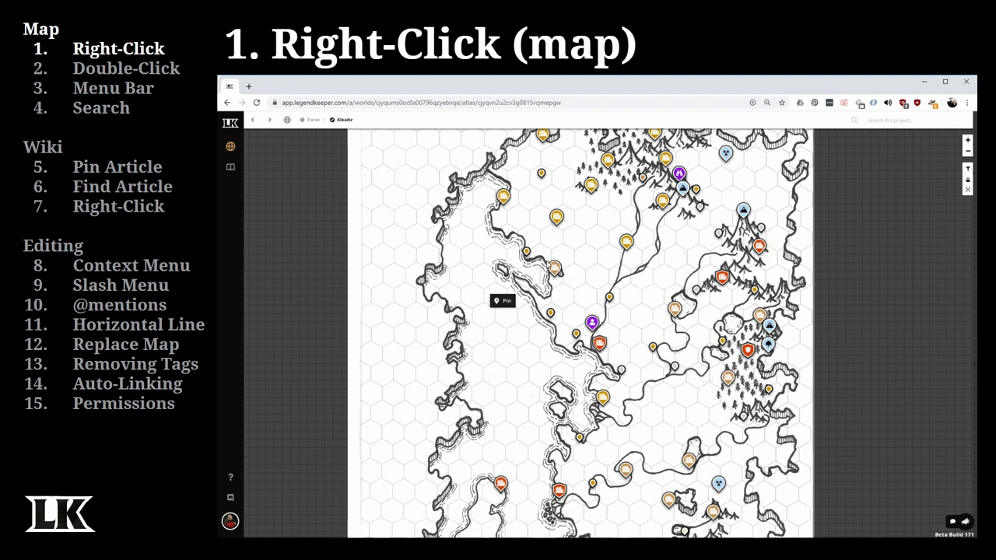
pyautogui.click(506, 302)
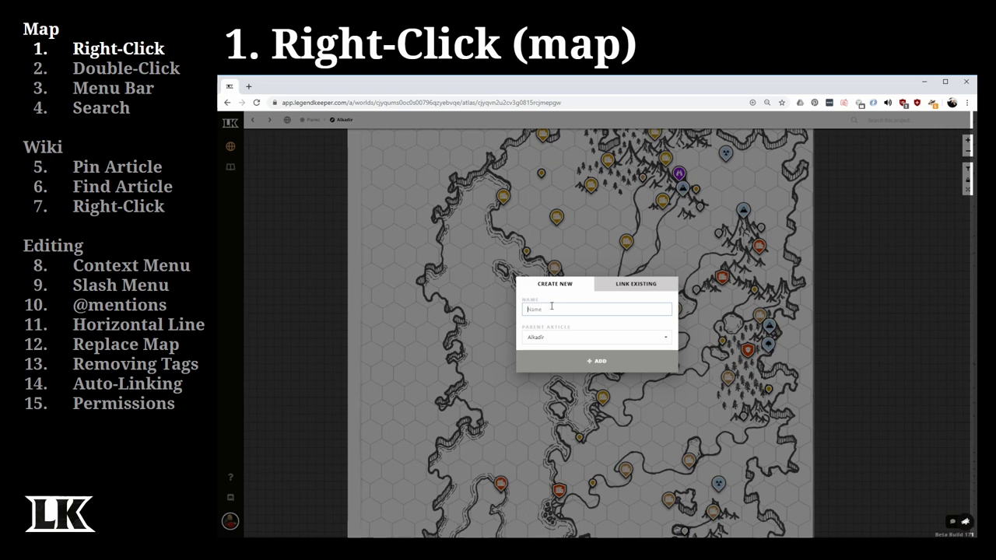
pyautogui.click(634, 288)
pyautogui.click(650, 323)
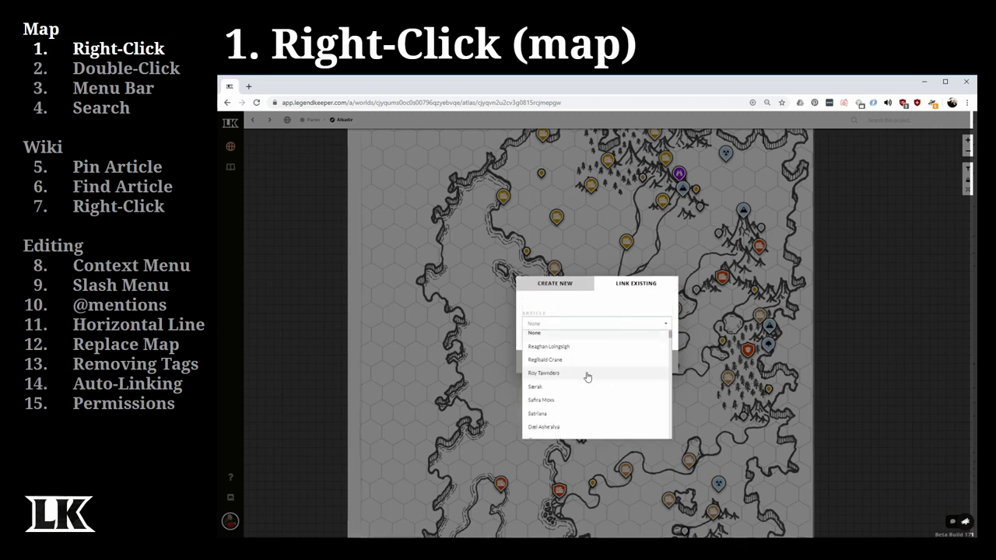
pyautogui.scroll(3, 583, 384)
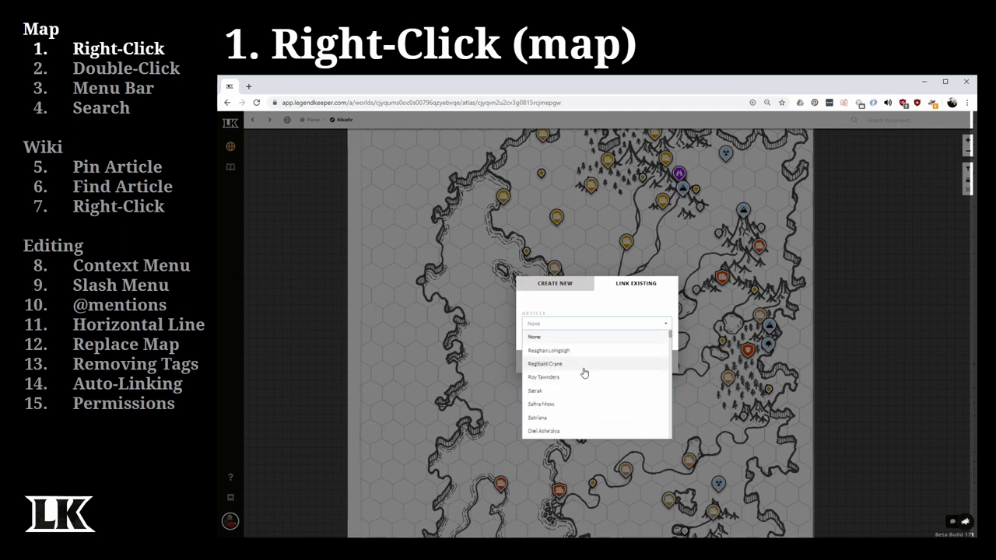
pyautogui.click(560, 284)
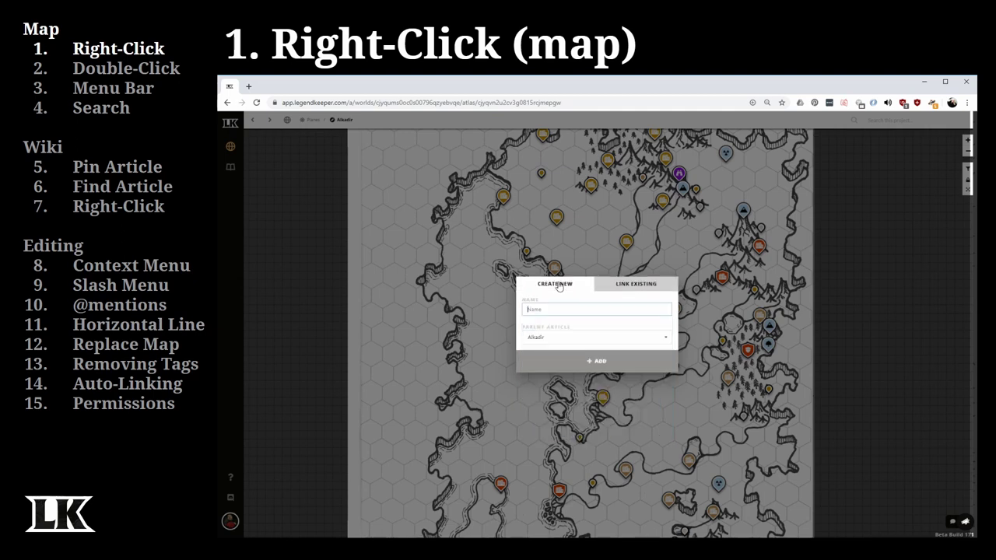
pyautogui.write('Steve')
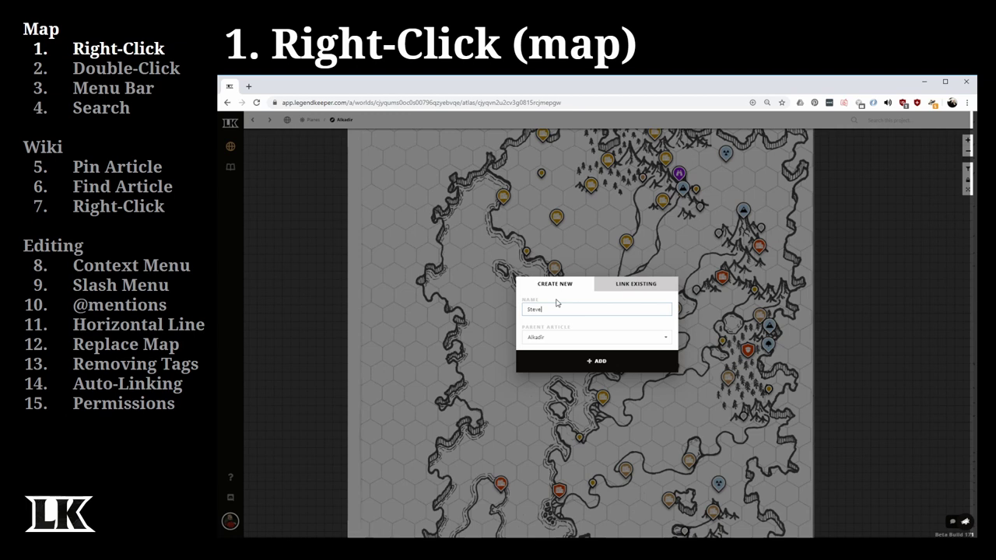
pyautogui.click(591, 363)
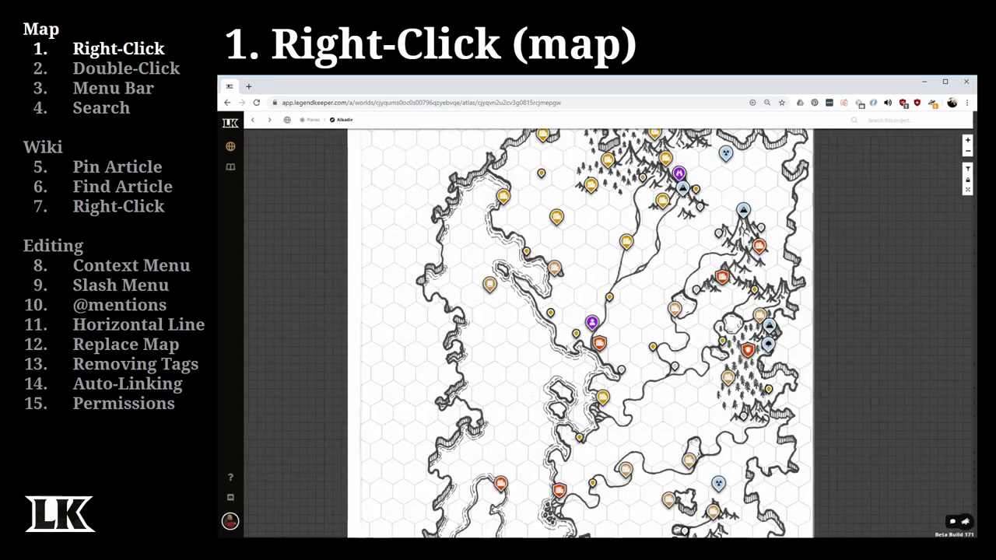
pyautogui.click(490, 284)
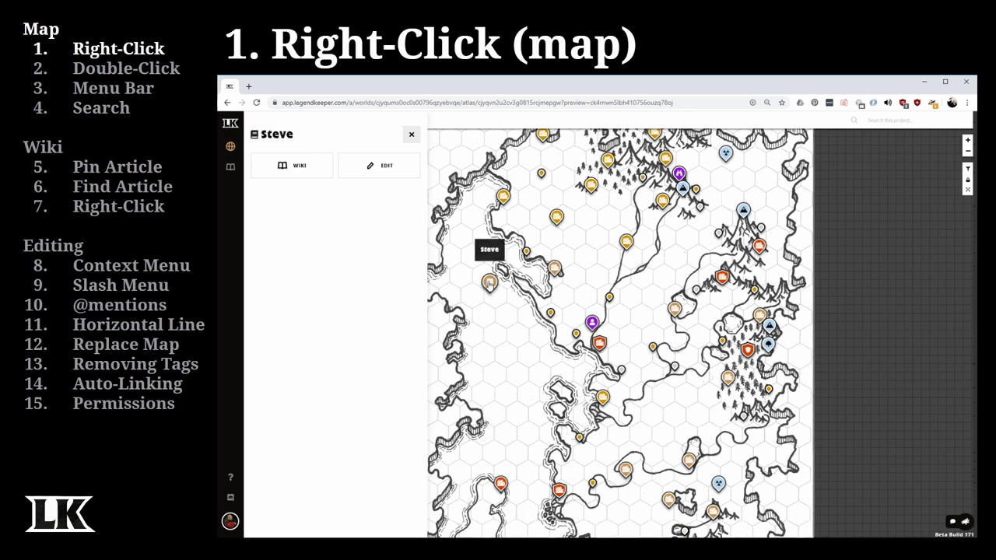
# - Turn off the Members toggle in the Steve pin's Show / Hide settings
pyautogui.rightClick(490, 283)
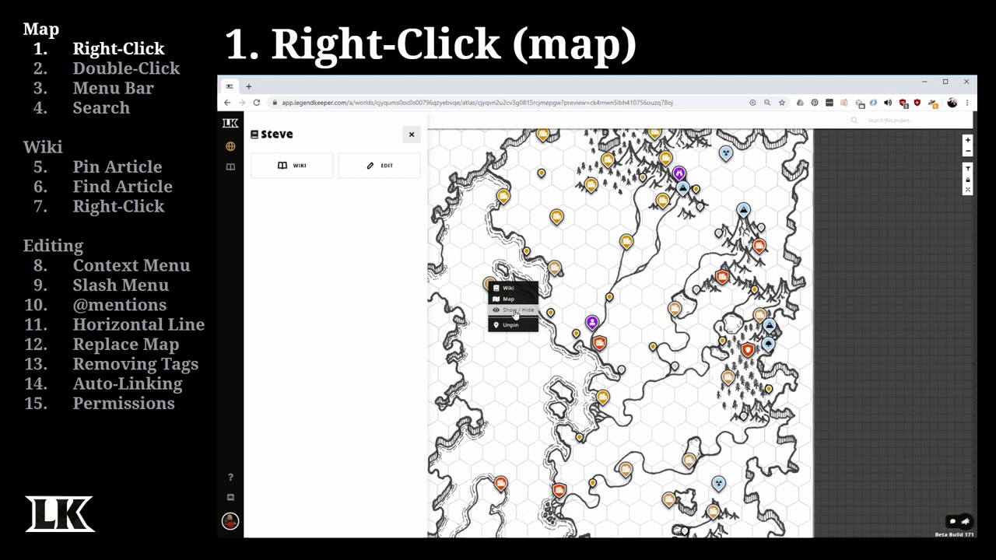
pyautogui.click(514, 312)
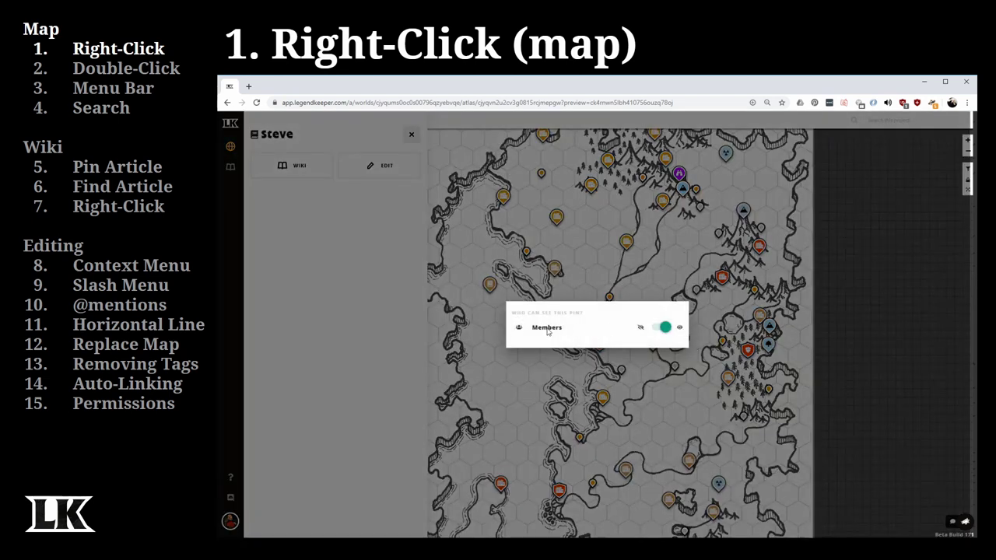
pyautogui.click(665, 327)
pyautogui.click(587, 287)
# - Unpin the Steve pin from the Alkadir map
pyautogui.rightClick(489, 285)
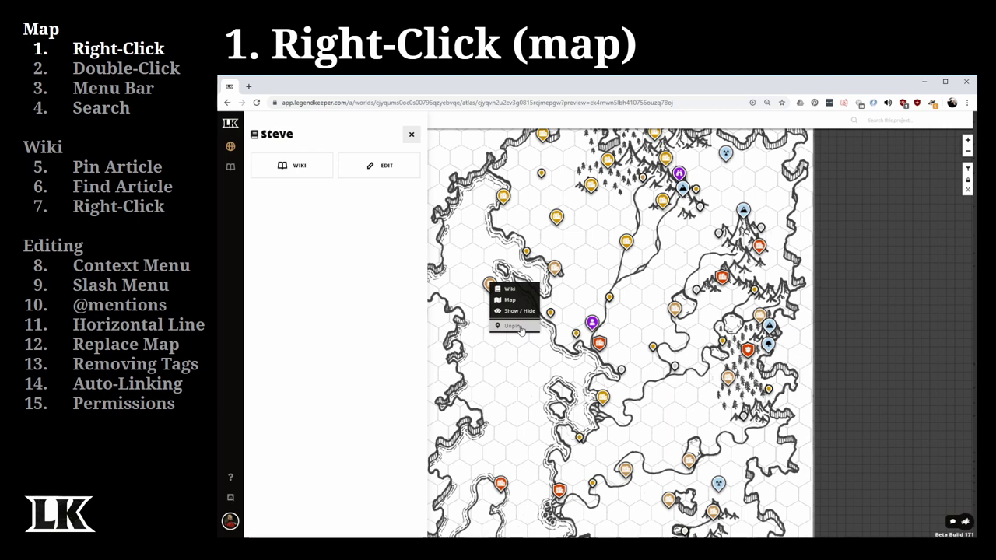
pyautogui.click(516, 326)
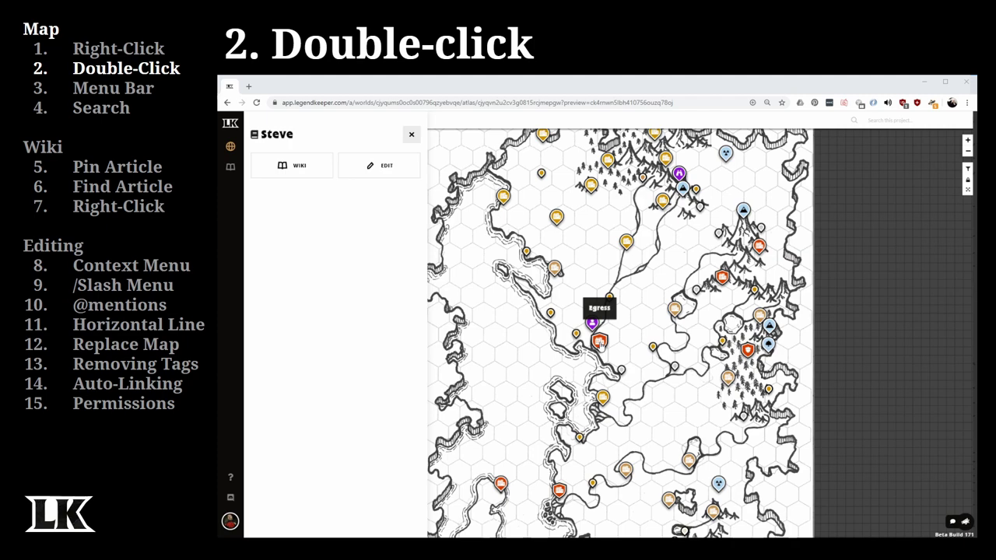
# - Preview the Egress article, enter the Egress city map, zoom out, then go back
pyautogui.doubleClick(600, 343)
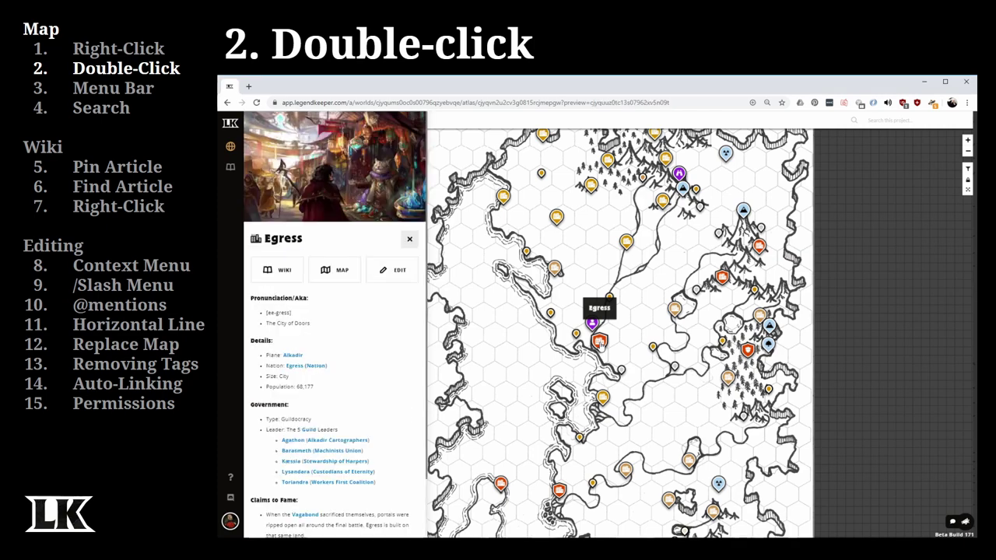
pyautogui.doubleClick(600, 344)
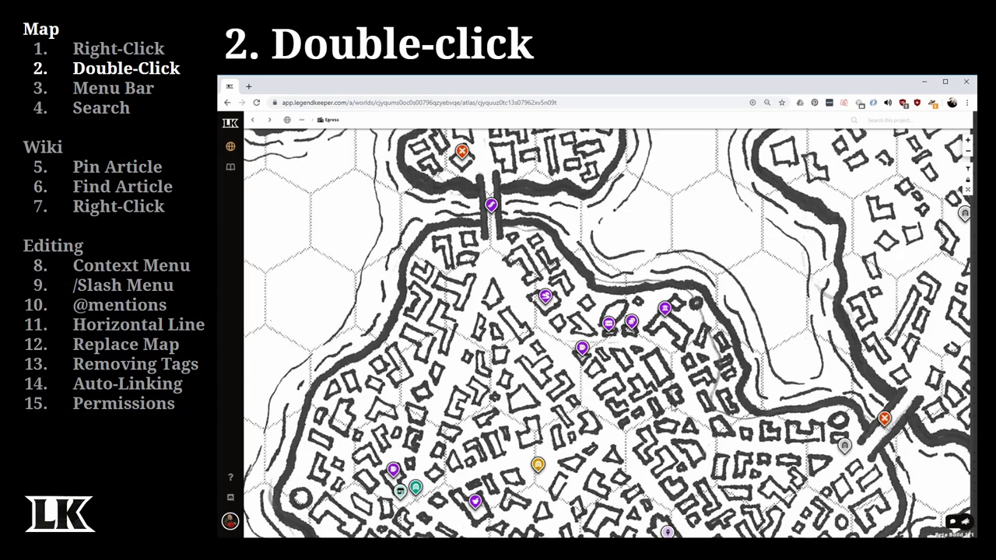
pyautogui.scroll(-5, 669, 393)
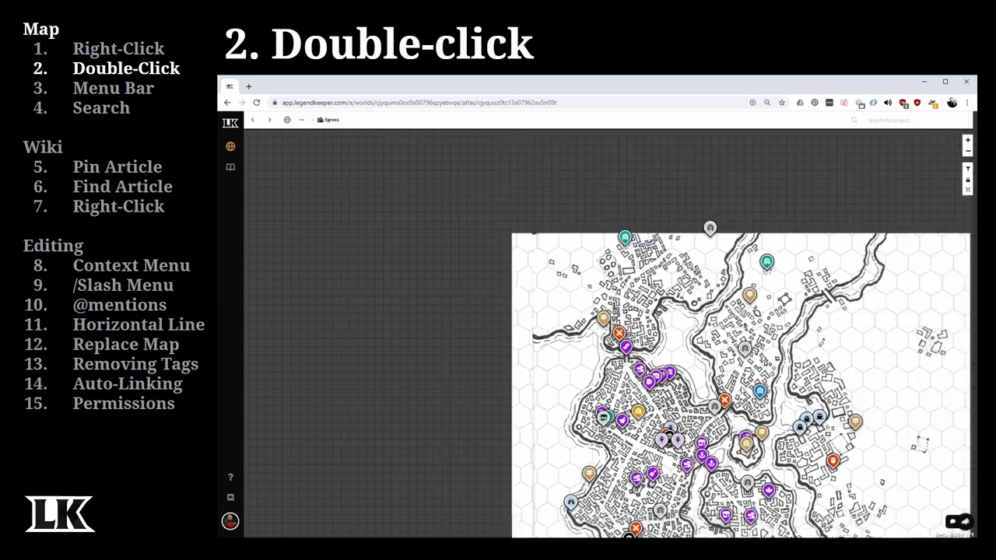
pyautogui.click(226, 101)
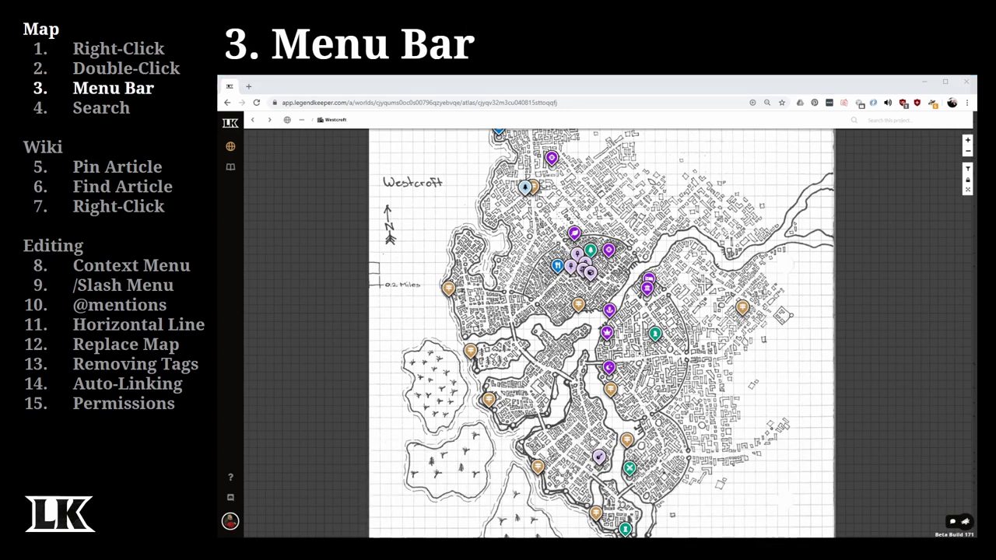
# - Open the 'Filter pins by tag' box from the Westcroft map's right-side toolbar
pyautogui.moveTo(715, 223); pyautogui.dragTo(715, 243)
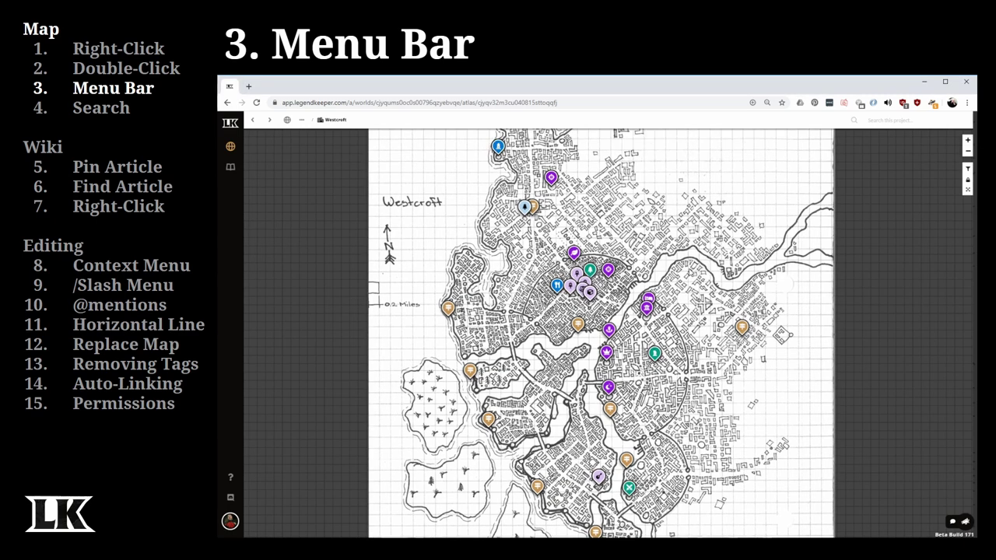
pyautogui.click(967, 168)
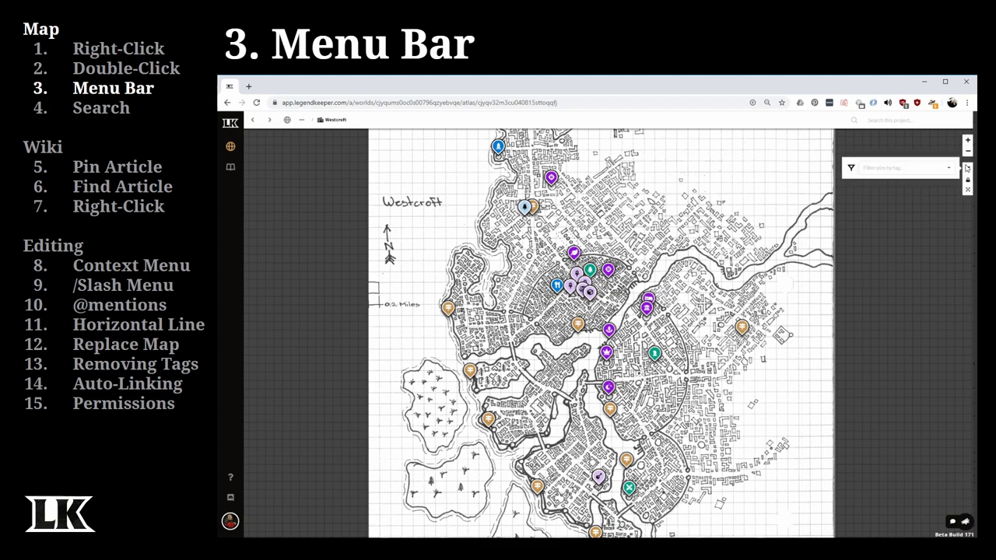
pyautogui.click(967, 151)
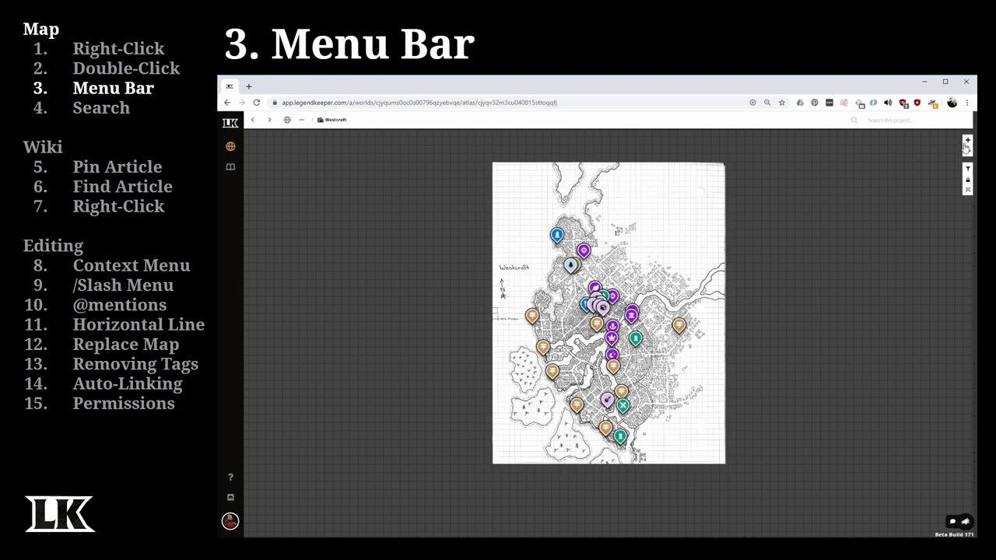
pyautogui.click(967, 141)
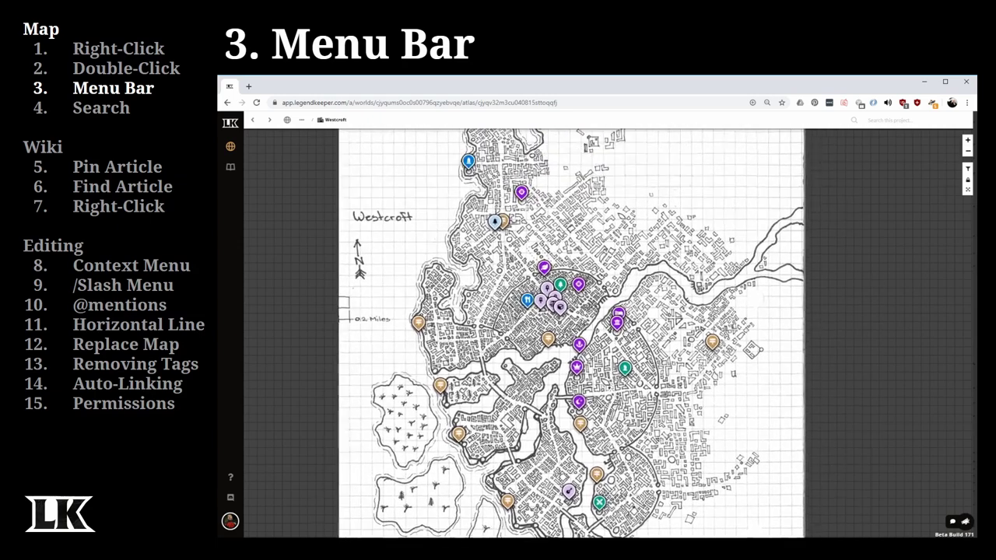
pyautogui.scroll(-2, 654, 321)
pyautogui.scroll(2, 654, 321)
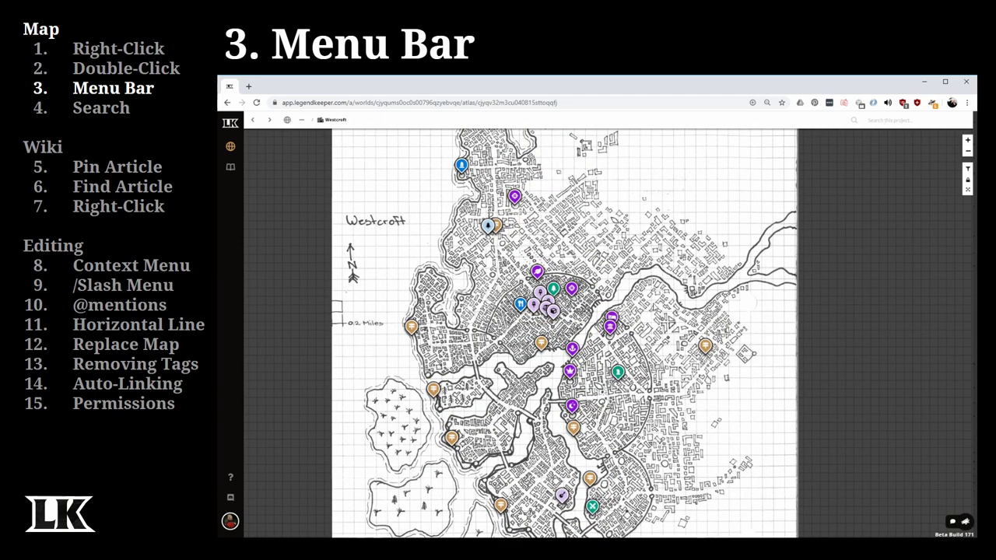
pyautogui.click(968, 169)
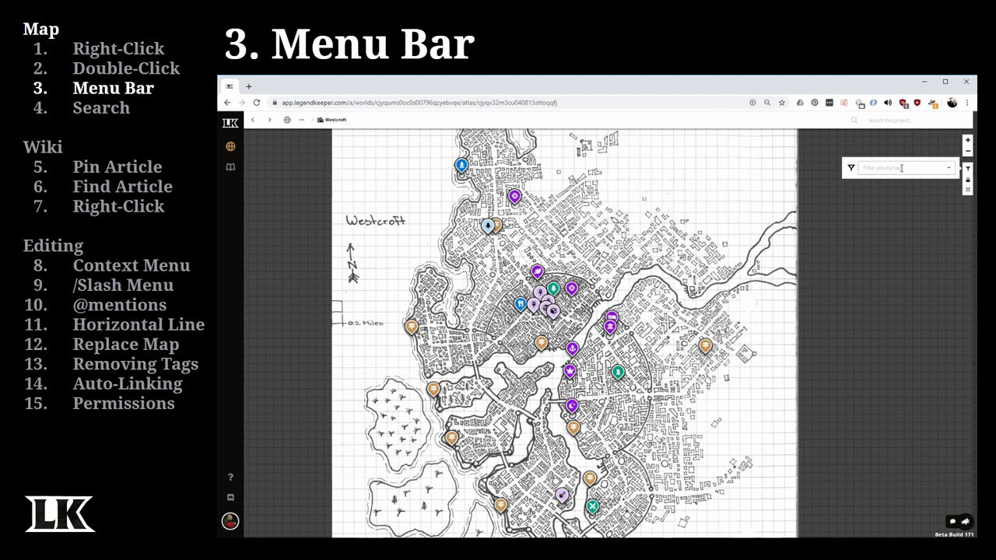
# - Filter the Westcroft pins to the Store tag, then remove the Store chip
pyautogui.click(902, 168)
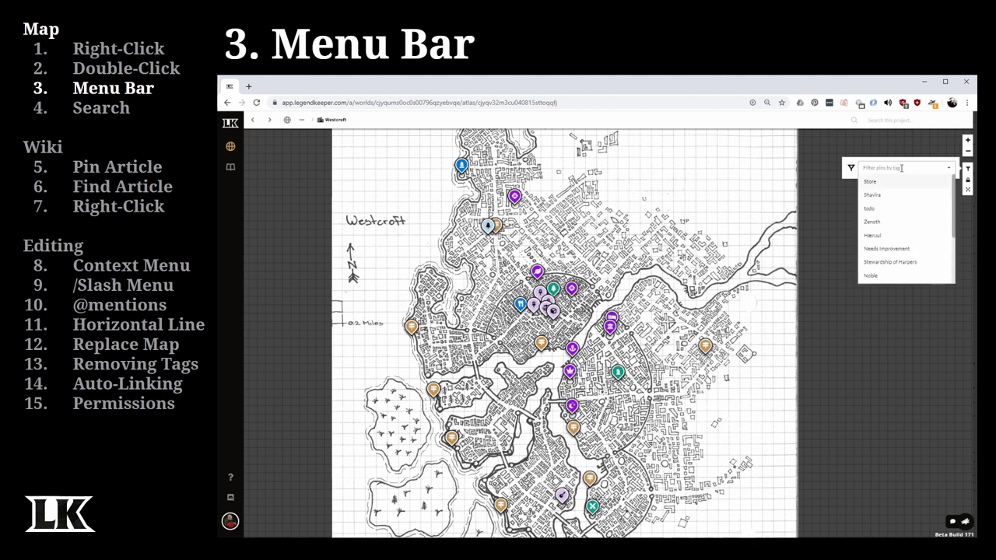
pyautogui.write('sh')
pyautogui.press('BackSpace')
pyautogui.press('BackSpace')
pyautogui.click(873, 182)
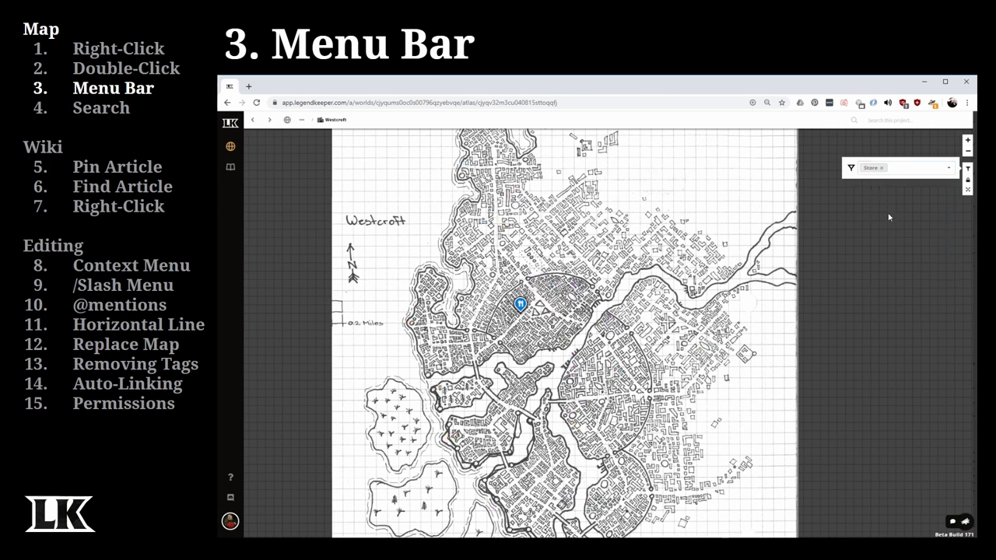
pyautogui.moveTo(520, 305)
pyautogui.click(882, 171)
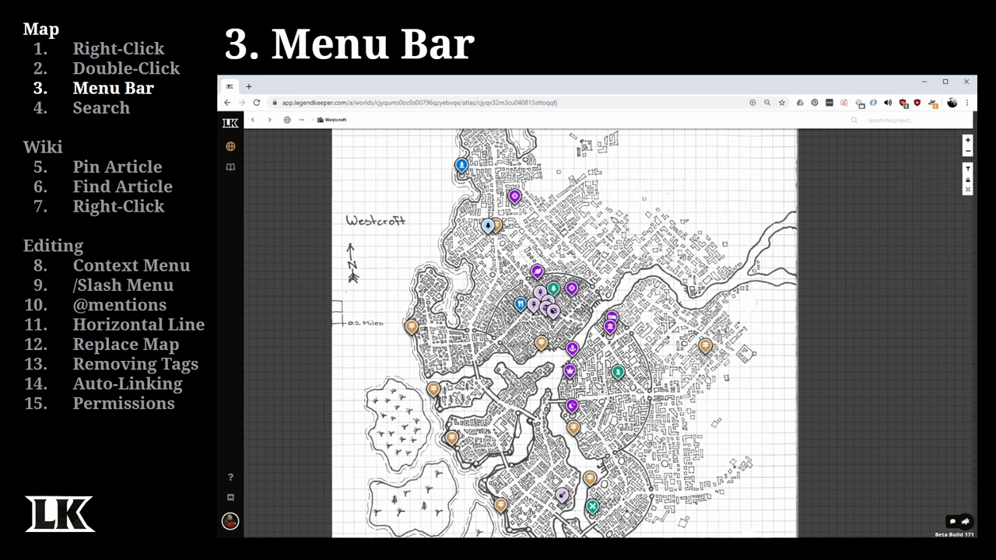
# - Unlock the Westcroft map pins so they can be moved
pyautogui.click(967, 170)
pyautogui.click(968, 170)
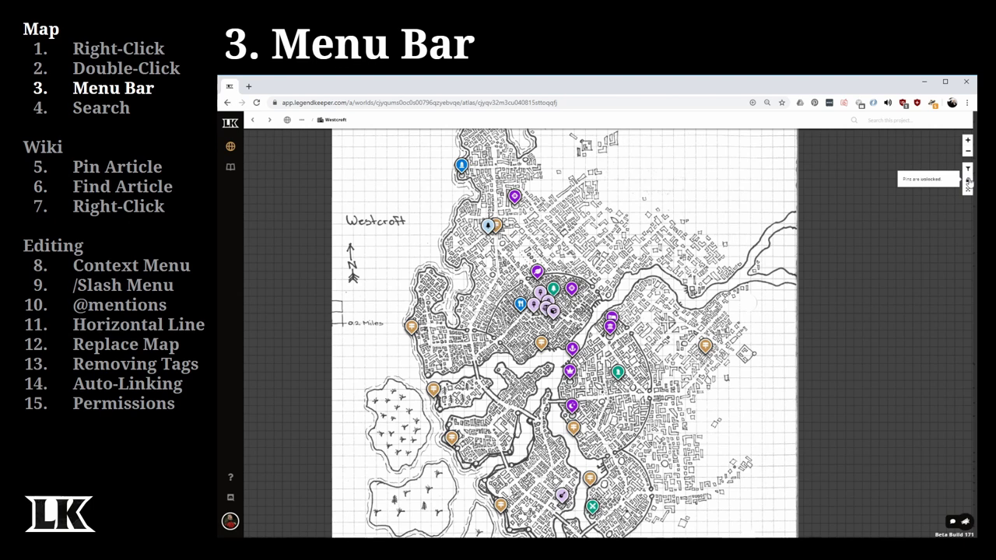
pyautogui.moveTo(706, 346); pyautogui.dragTo(752, 288)
pyautogui.click(968, 181)
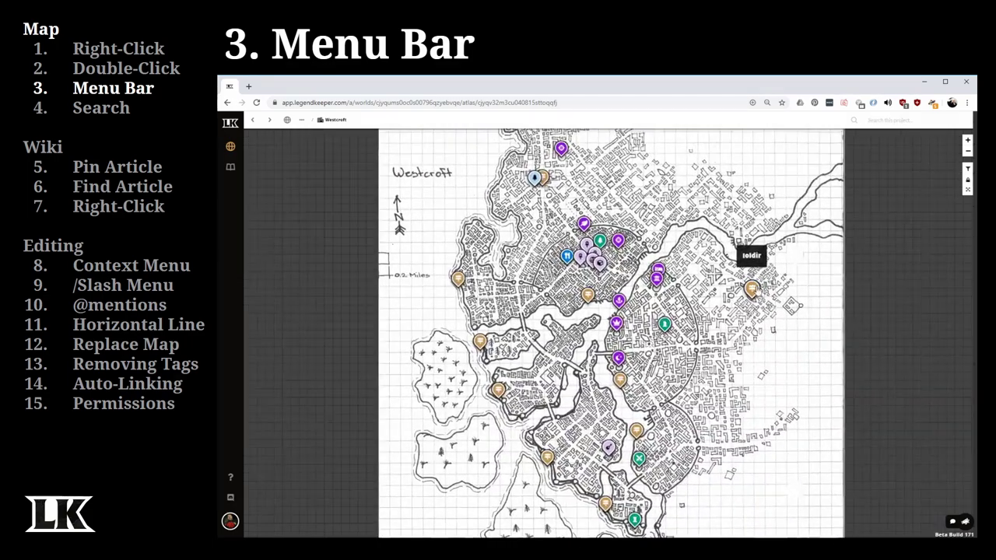
# - Turn pin clustering on, zoom into one cluster, then switch clustering off
pyautogui.click(969, 191)
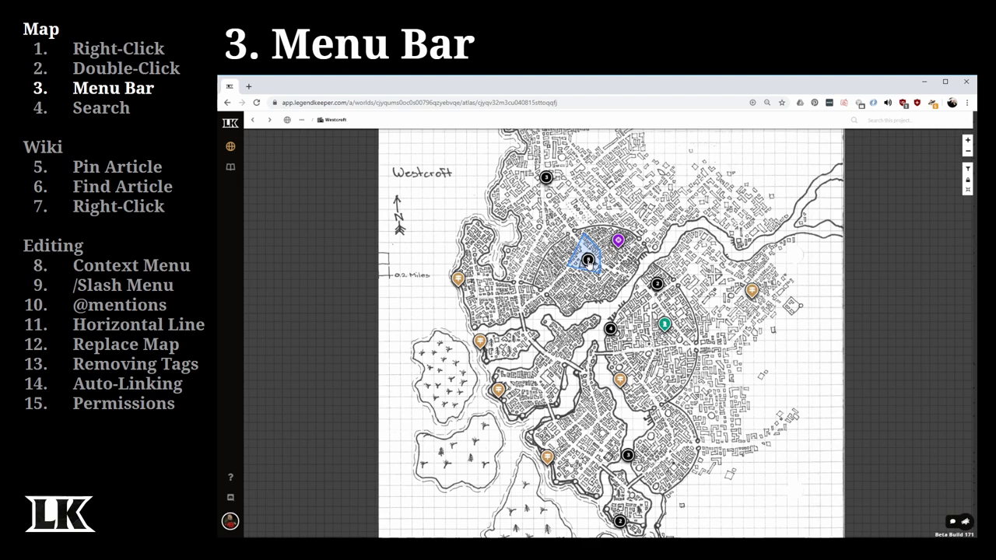
pyautogui.click(588, 261)
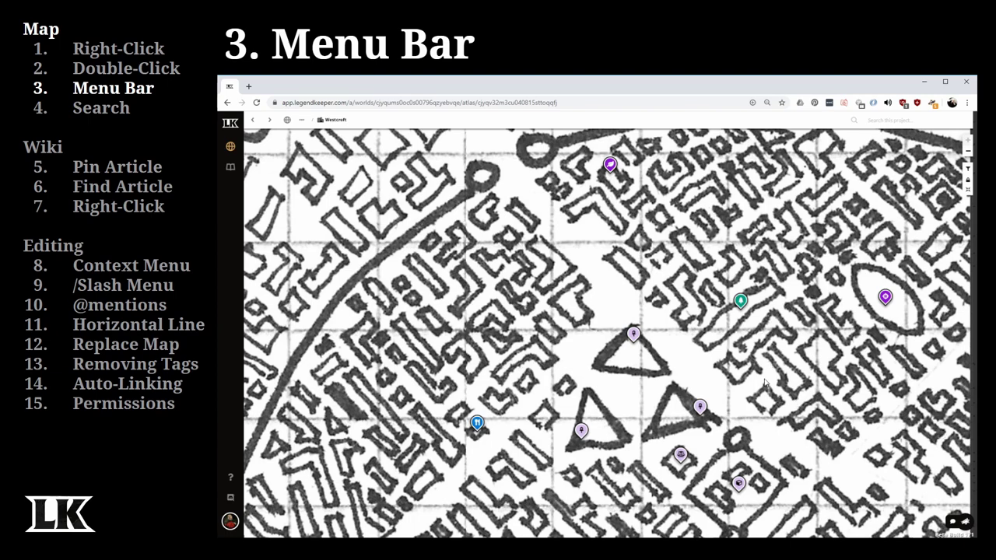
pyautogui.scroll(-5, 782, 397)
pyautogui.scroll(3, 812, 459)
pyautogui.moveTo(812, 457); pyautogui.dragTo(652, 411)
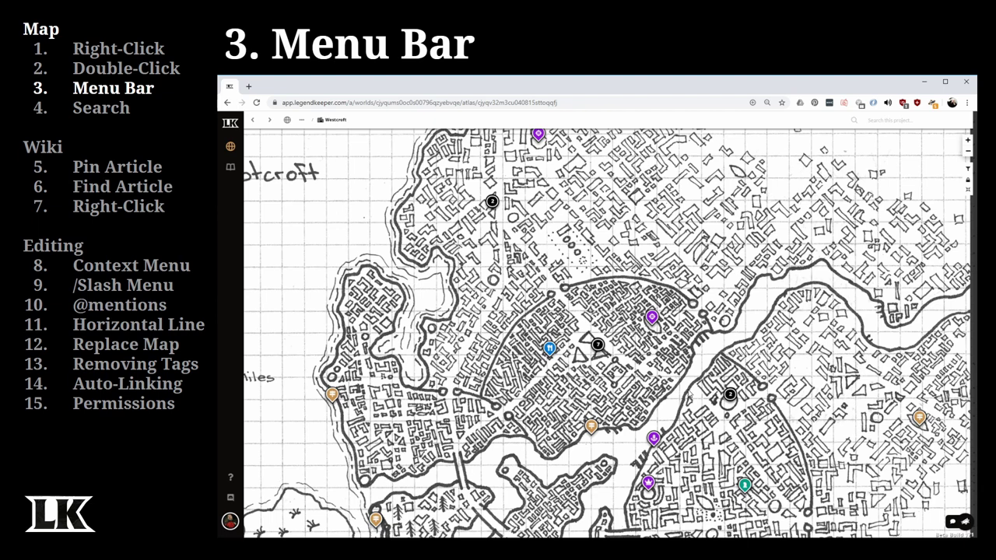
pyautogui.scroll(-2, 692, 381)
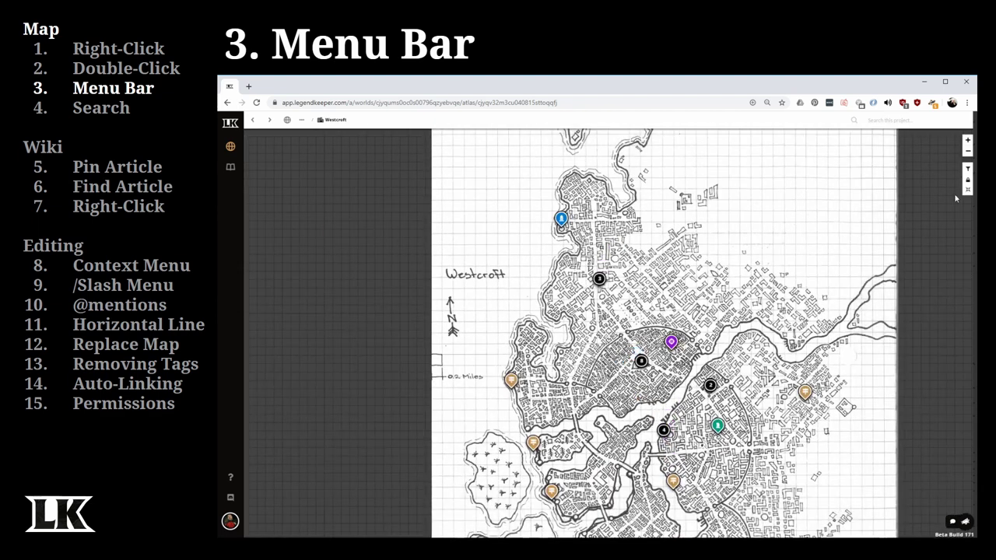
pyautogui.click(968, 192)
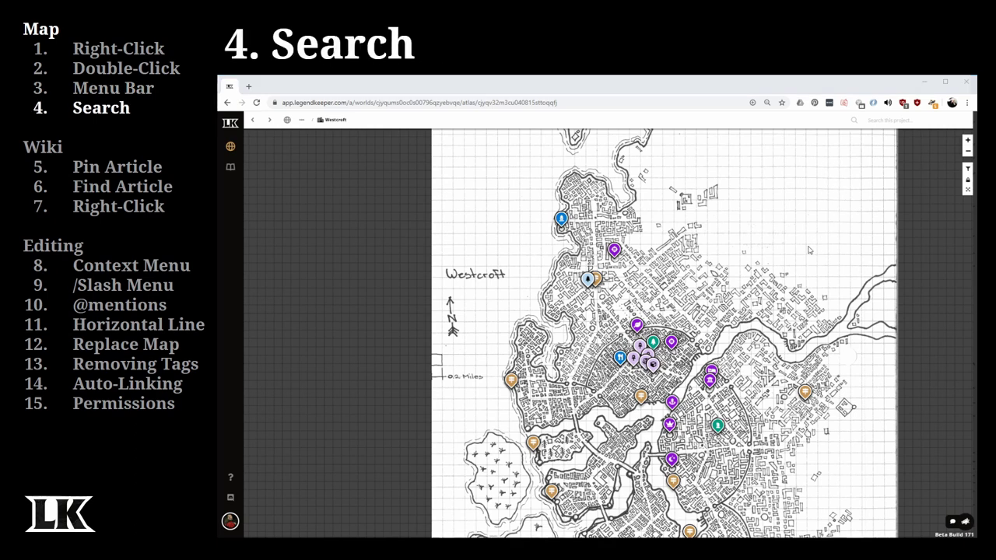
# - Search the project for 'old', review results like Old Faith and Old Town, then close them
pyautogui.click(888, 121)
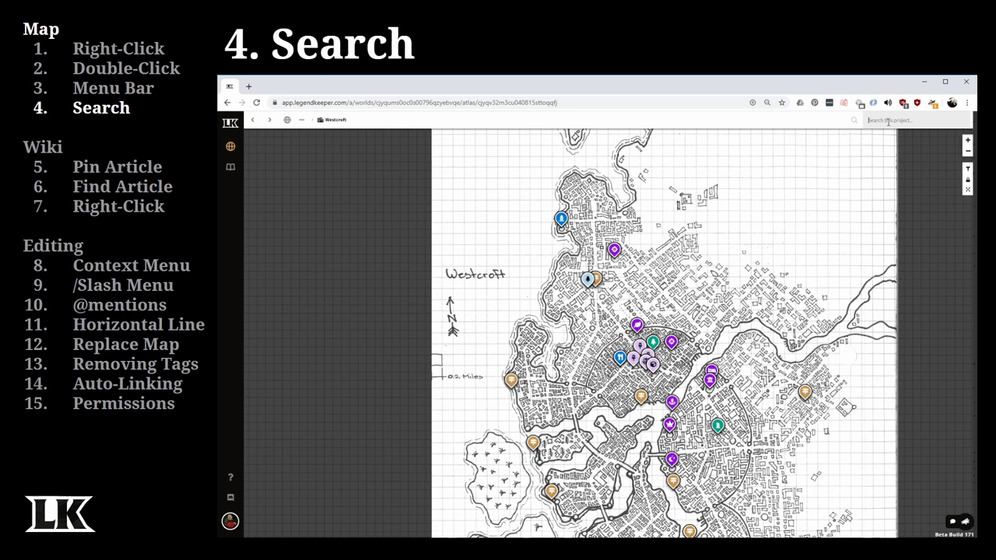
pyautogui.write('old')
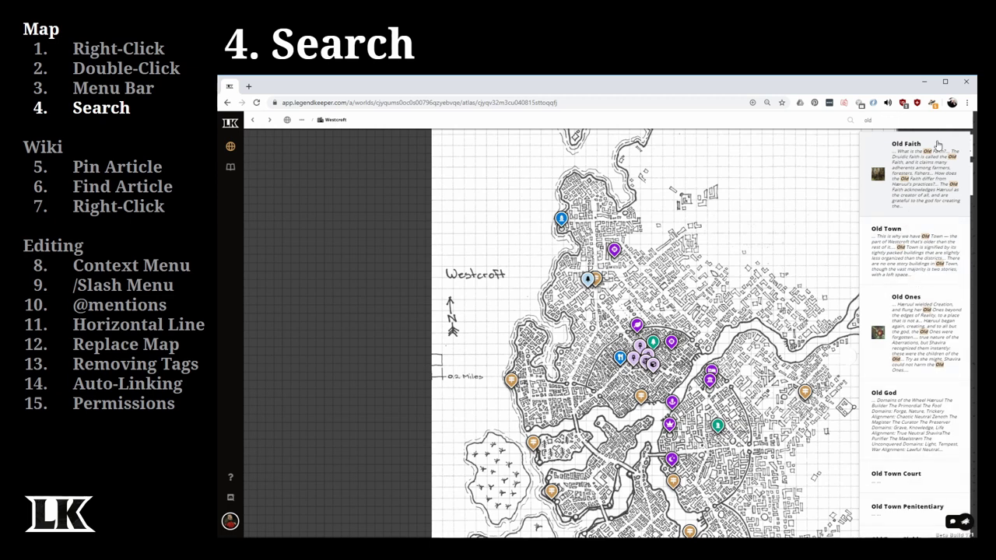
pyautogui.click(815, 162)
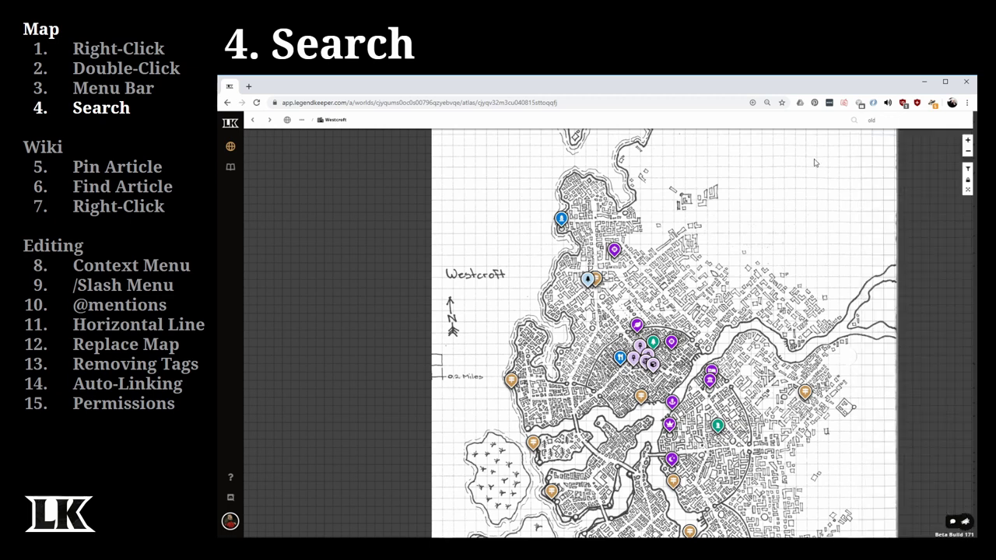
# - Search this map for 'ol' and jump to Old Town Field
pyautogui.click(855, 123)
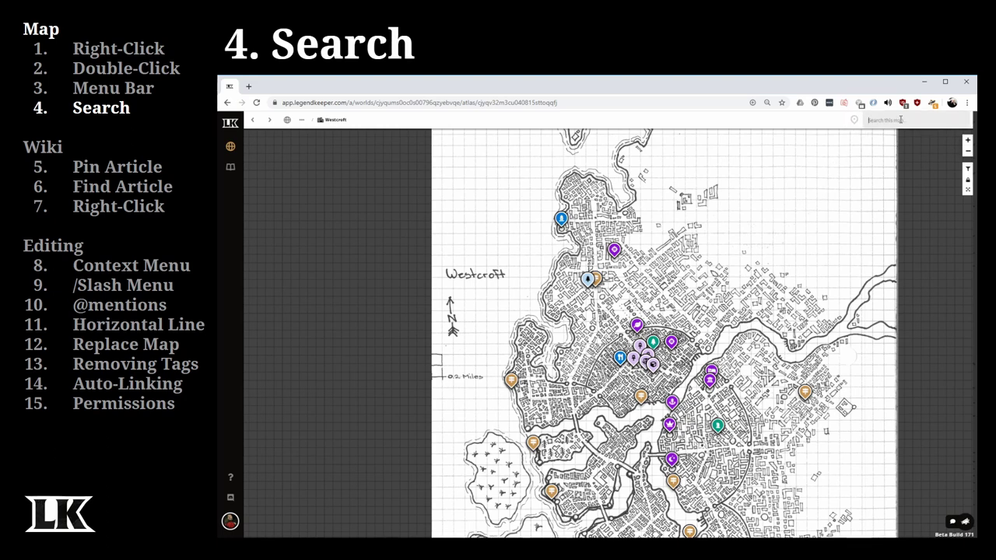
pyautogui.write('ol')
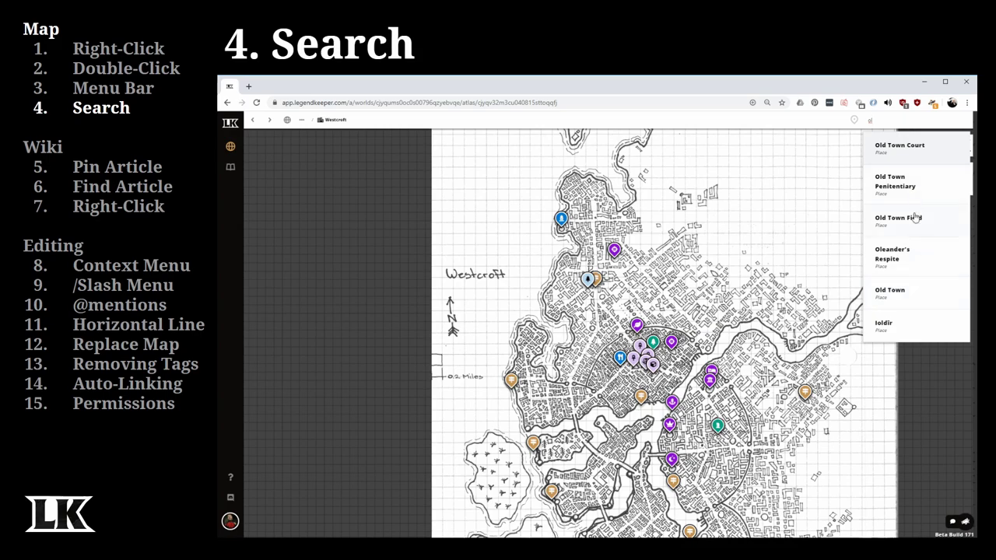
pyautogui.click(931, 224)
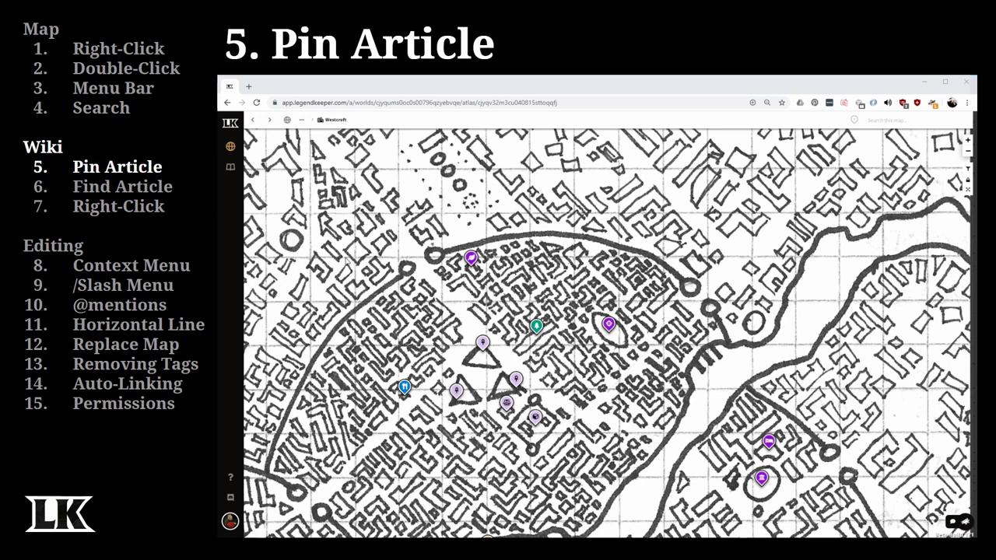
# - Switch to the wiki and browse the Planes category, then the cities category showing Egress
pyautogui.click(231, 171)
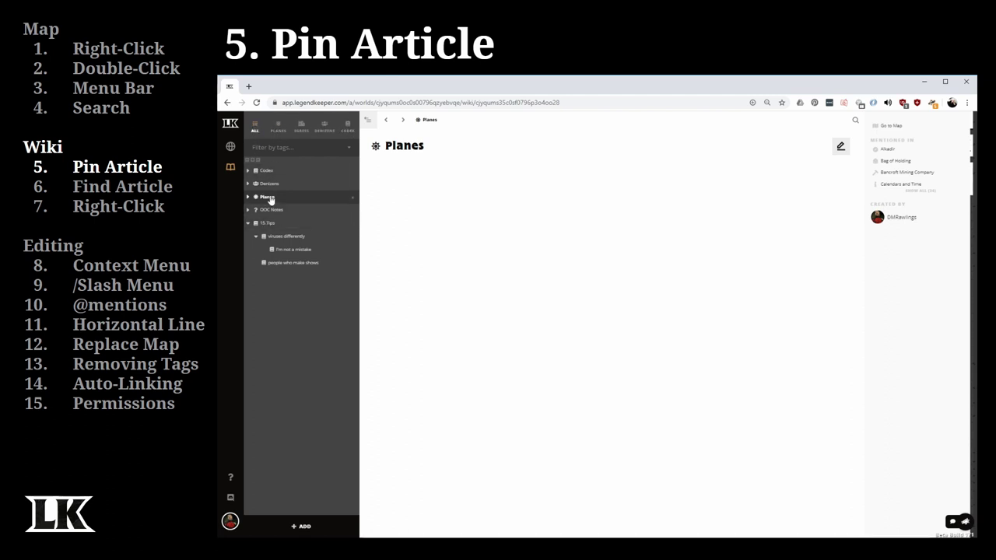
pyautogui.click(279, 126)
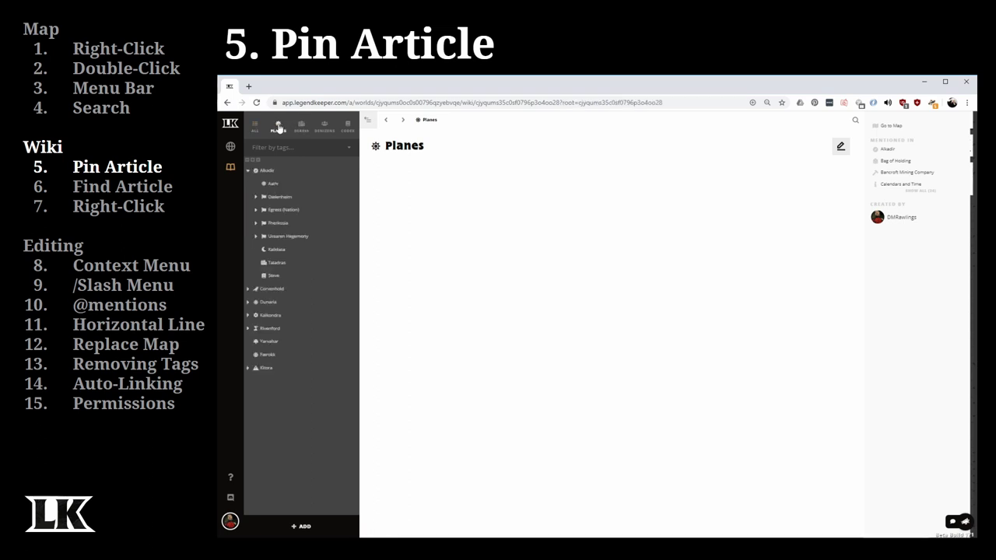
pyautogui.click(302, 127)
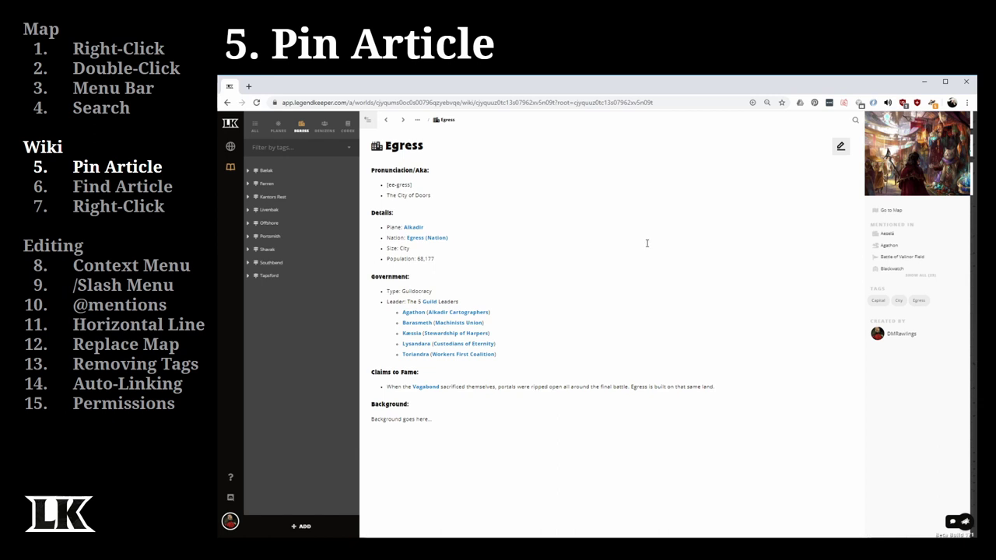
# - Pin the Religion article from Codex, open it, unpin it, then list all wiki articles
pyautogui.click(347, 131)
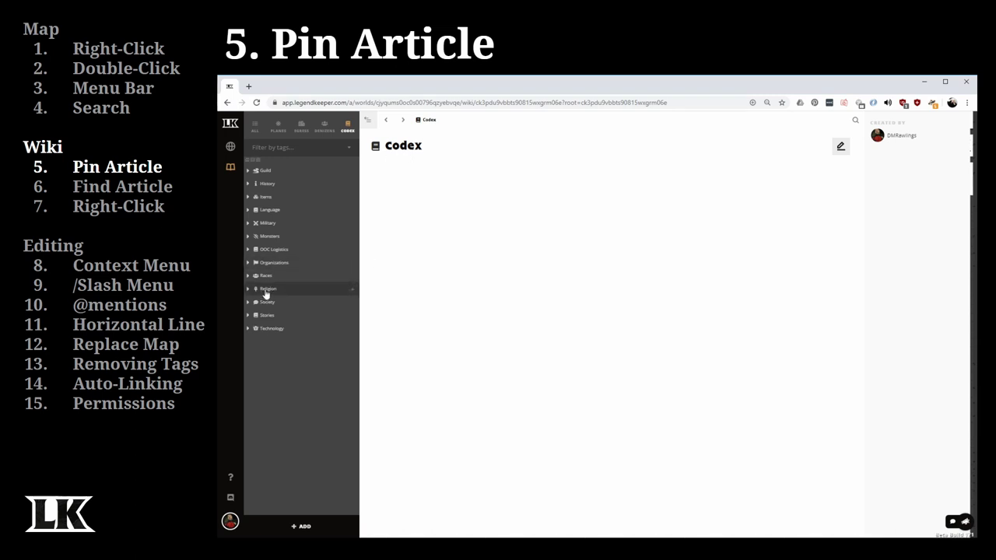
pyautogui.moveTo(266, 291); pyautogui.dragTo(346, 123)
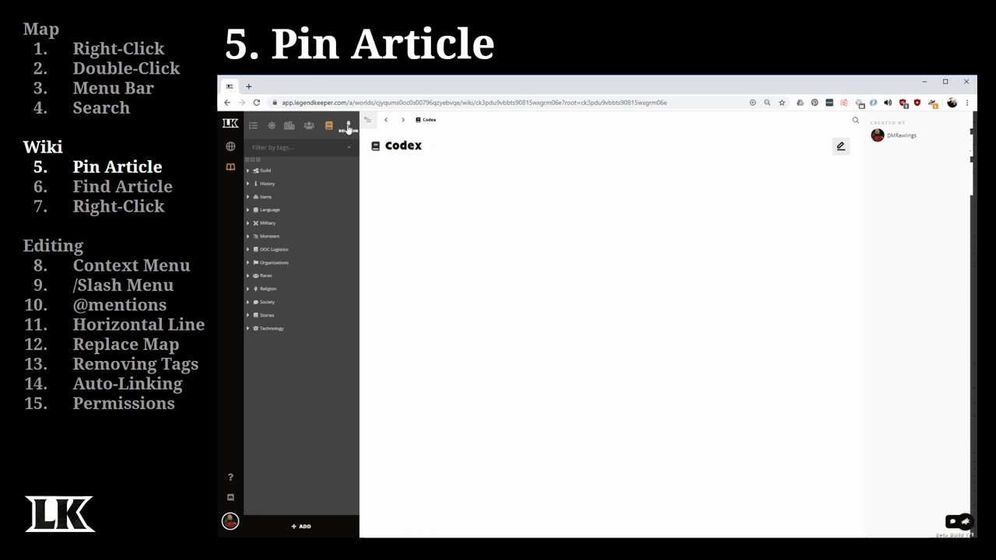
pyautogui.click(348, 127)
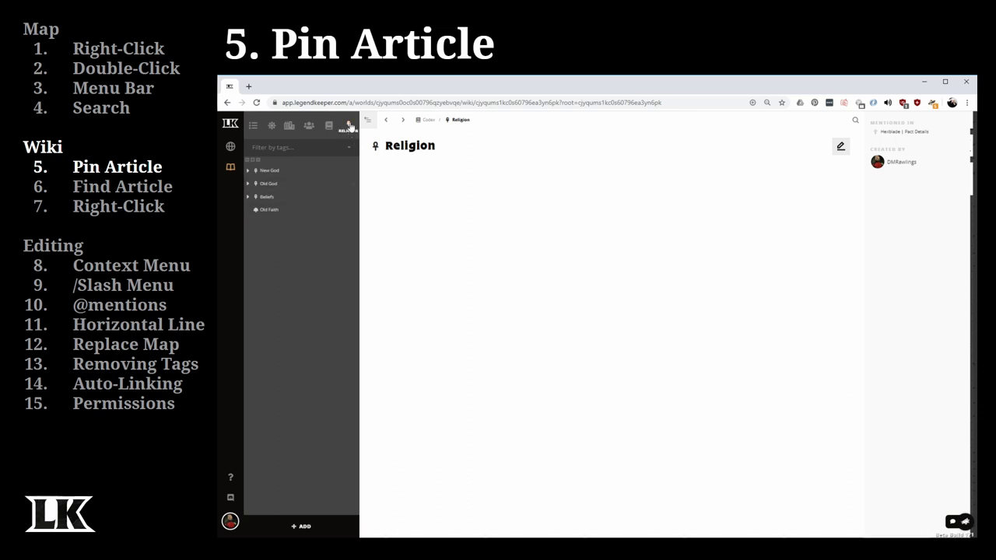
pyautogui.moveTo(347, 126); pyautogui.dragTo(499, 173)
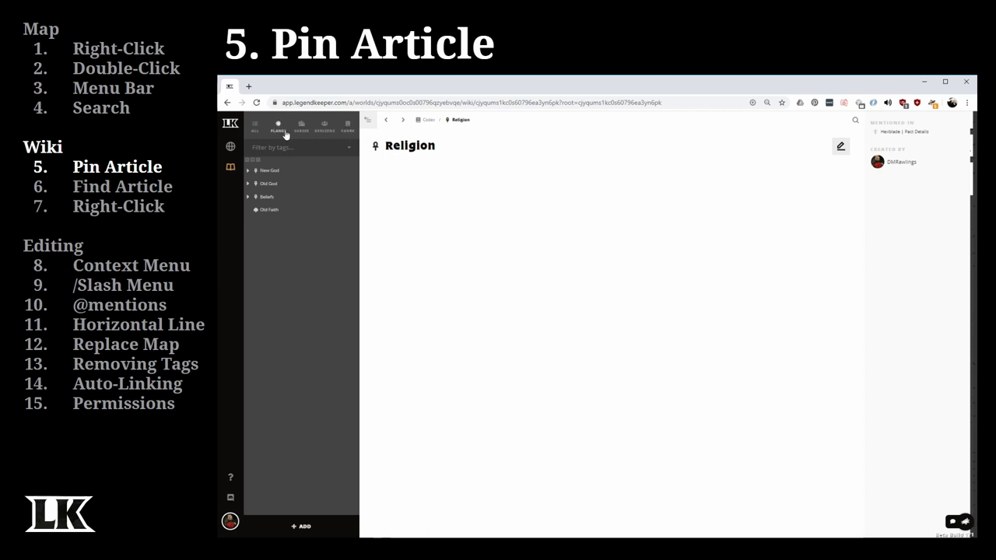
pyautogui.click(255, 129)
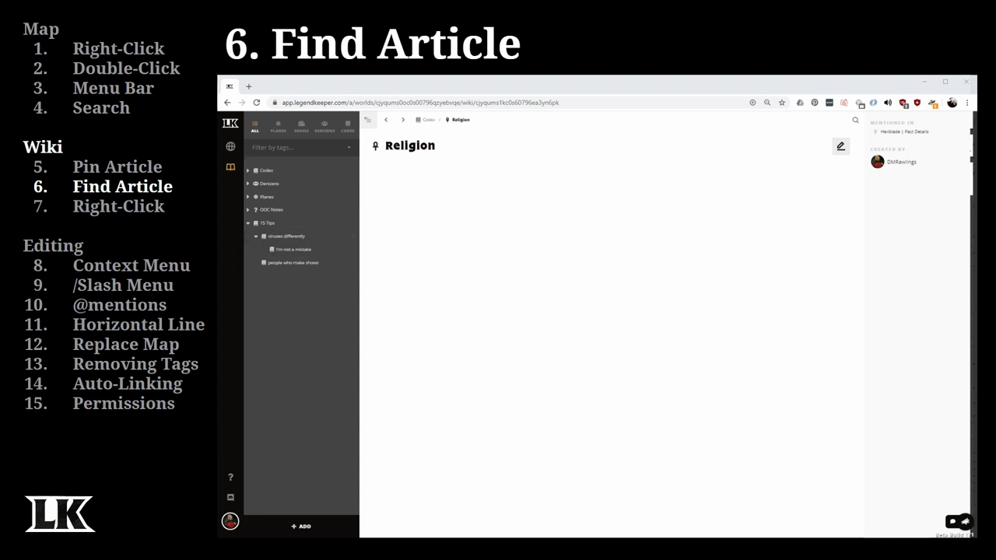
# - Collapse and expand the whole article tree, then reveal the open Religion article in it
pyautogui.moveTo(246, 163)
pyautogui.click(247, 160)
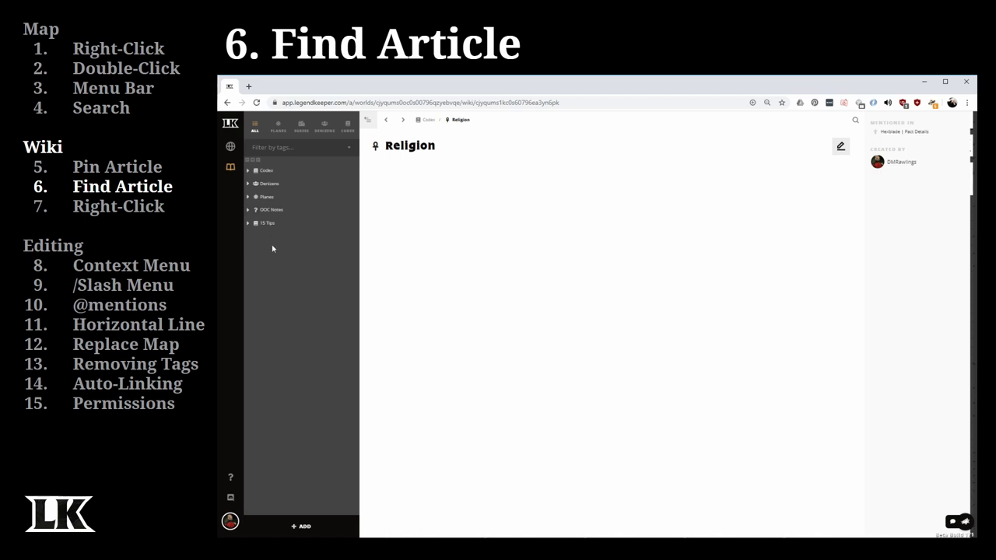
pyautogui.click(253, 160)
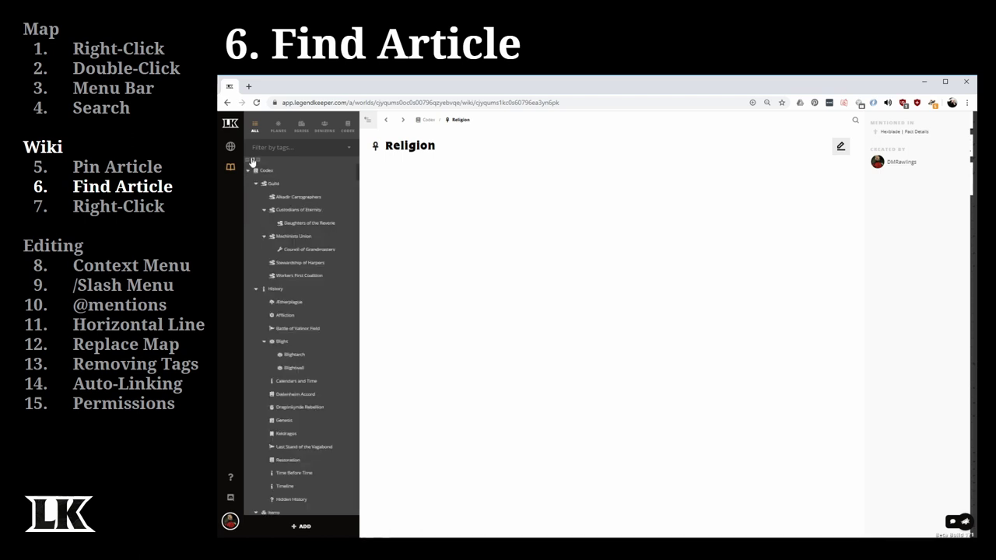
pyautogui.scroll(-3, 288, 234)
pyautogui.scroll(-2, 289, 238)
pyautogui.scroll(5, 295, 237)
pyautogui.scroll(1, 304, 242)
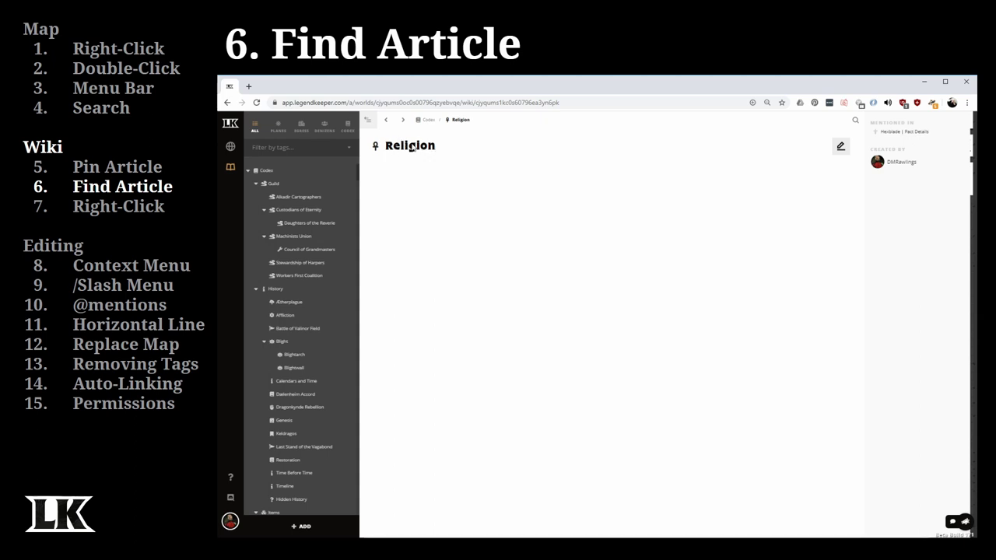
pyautogui.click(258, 161)
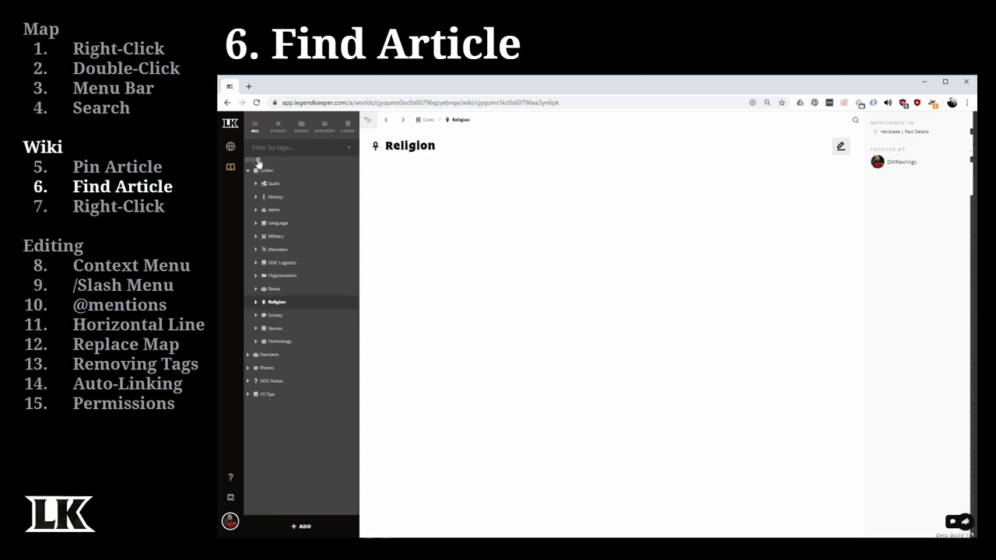
# - Expand Races, open the Dragonborn article, and collapse then re-expand the Codex folder
pyautogui.click(255, 290)
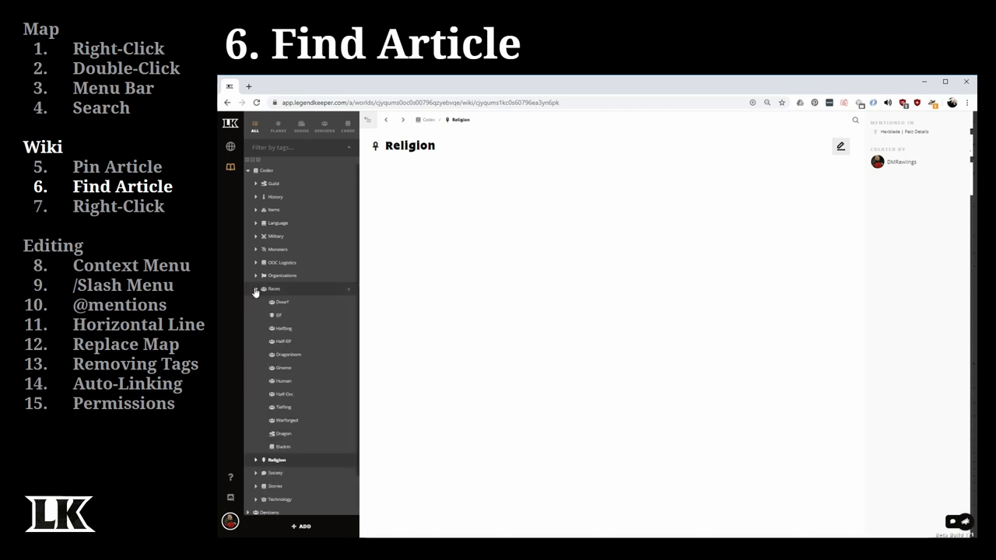
pyautogui.click(293, 359)
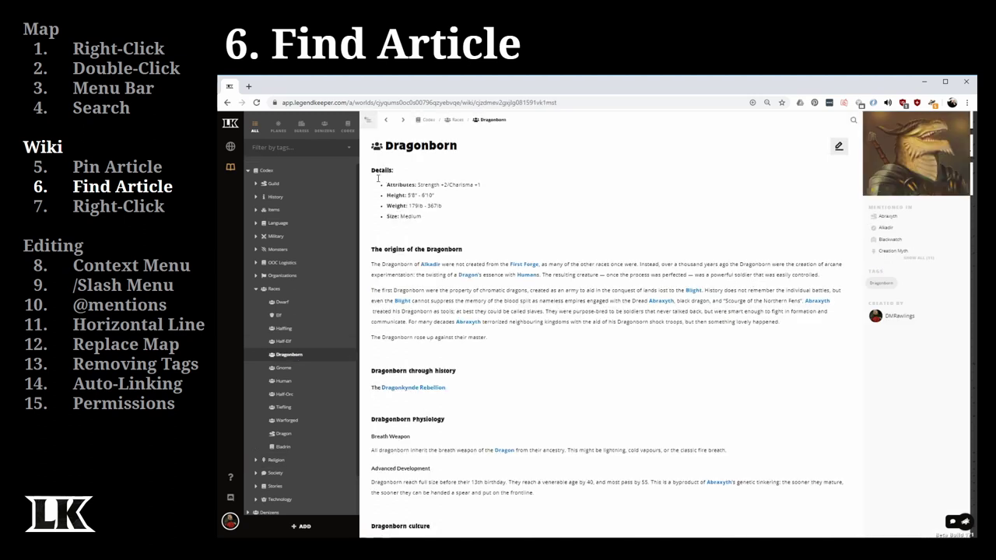
pyautogui.click(249, 170)
pyautogui.click(258, 170)
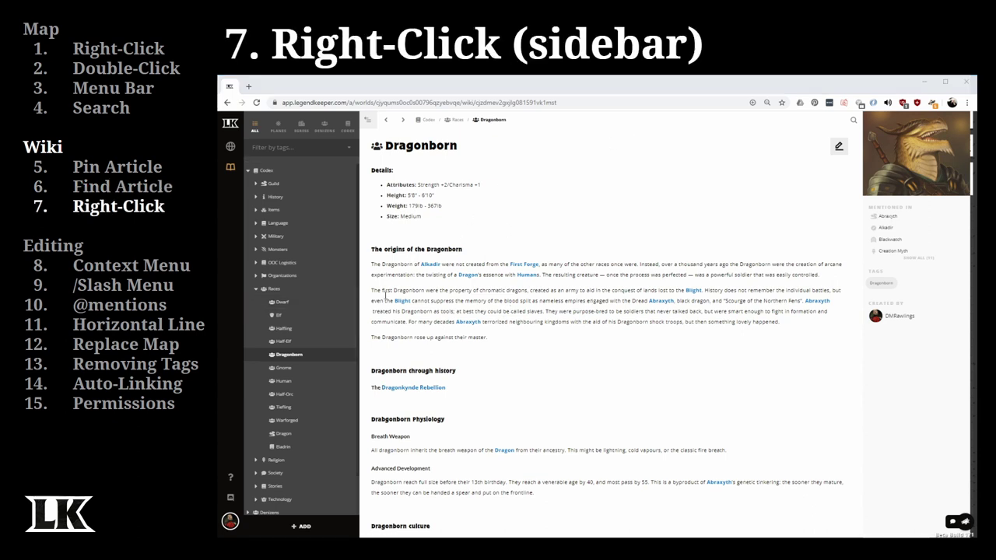
# - View the Dwarf article's Create/Share/Delete actions, then open the Dwarf article
pyautogui.rightClick(288, 307)
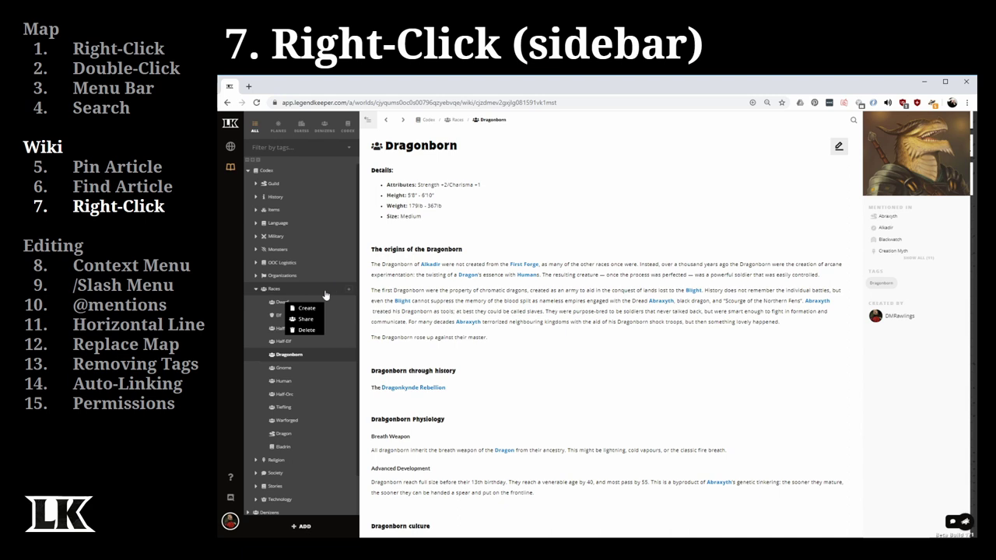
pyautogui.click(280, 303)
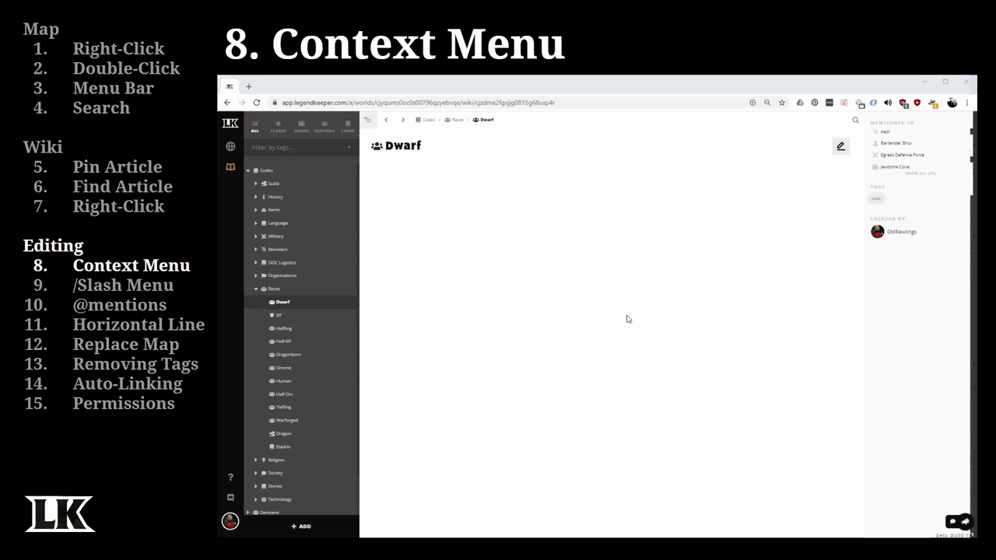
# - Open 15 Tips from the collapsed tree, expand it and 'viruses differently', and start editing
pyautogui.click(247, 161)
pyautogui.click(268, 225)
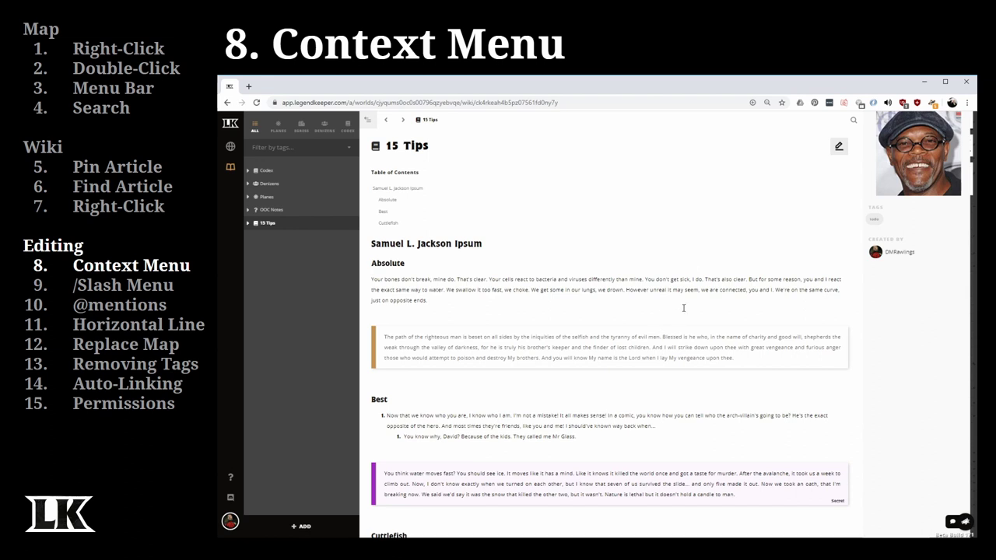
pyautogui.click(248, 224)
pyautogui.click(256, 238)
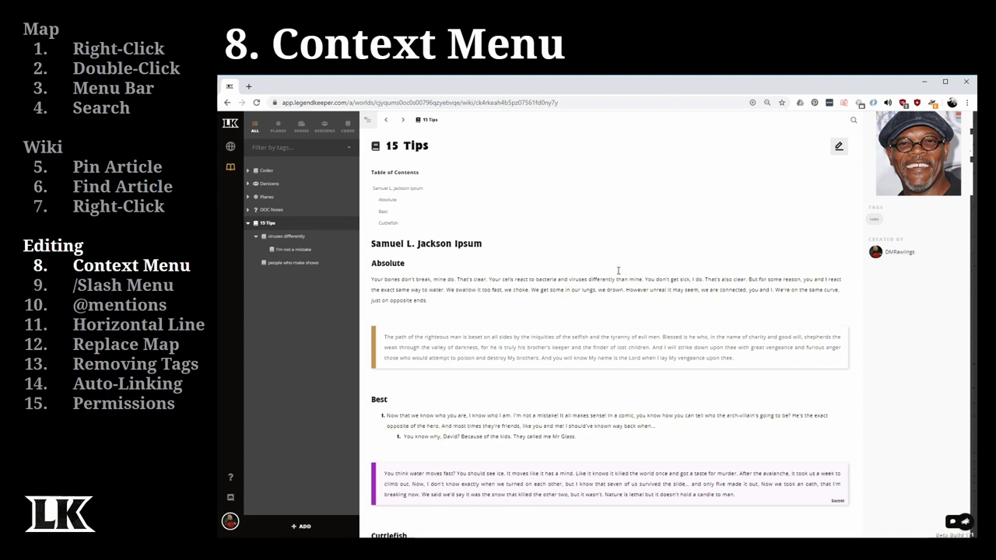
pyautogui.click(838, 150)
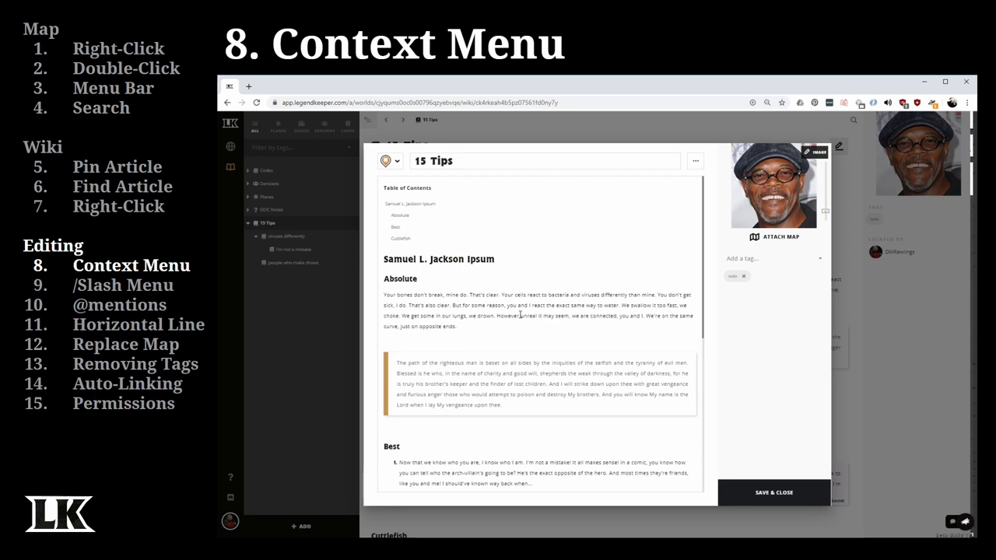
# - Select 'they make one show' and view its text style and block type options without changing anything
pyautogui.scroll(-3, 518, 341)
pyautogui.scroll(-1, 518, 340)
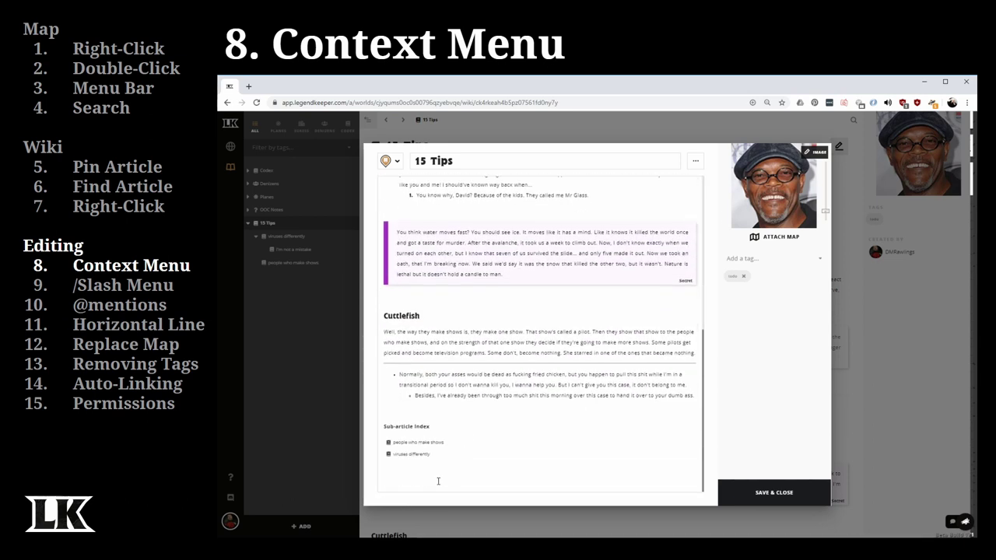
pyautogui.click(438, 481)
pyautogui.moveTo(470, 333); pyautogui.dragTo(525, 333)
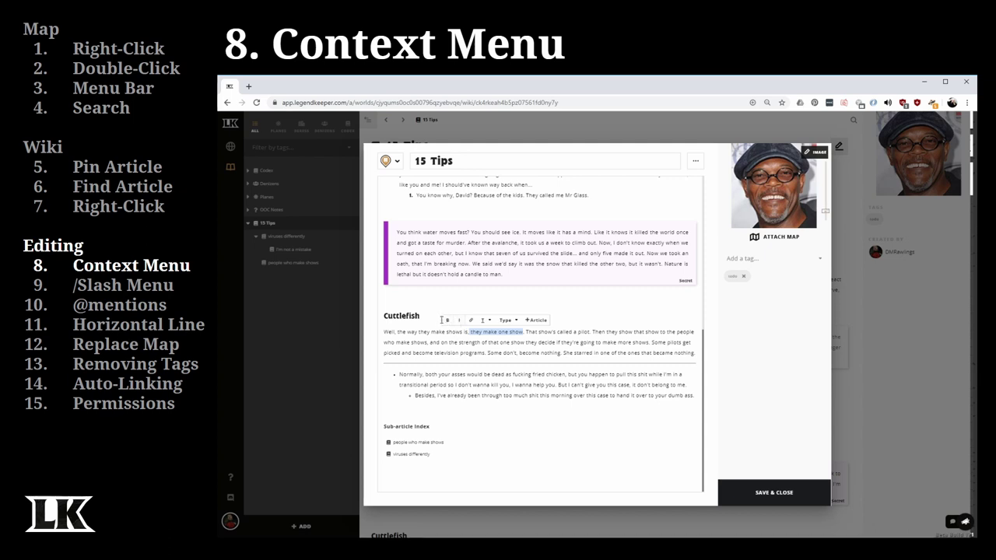
pyautogui.click(484, 320)
pyautogui.click(482, 321)
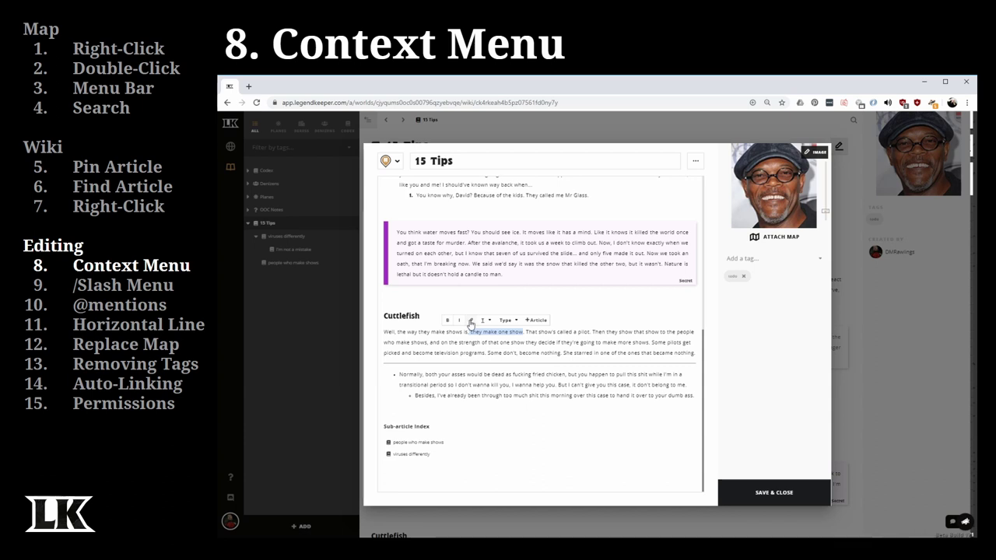
pyautogui.click(510, 323)
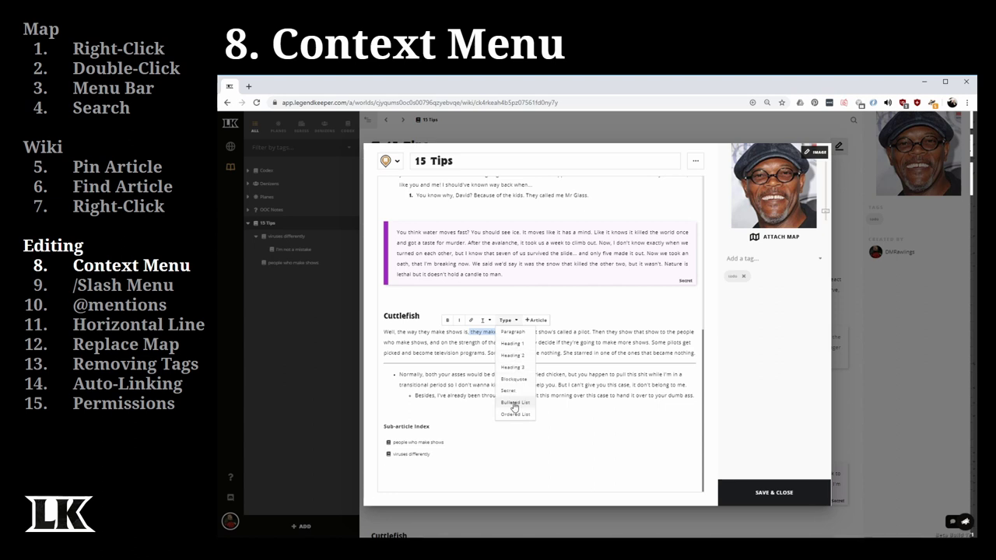
pyautogui.click(514, 413)
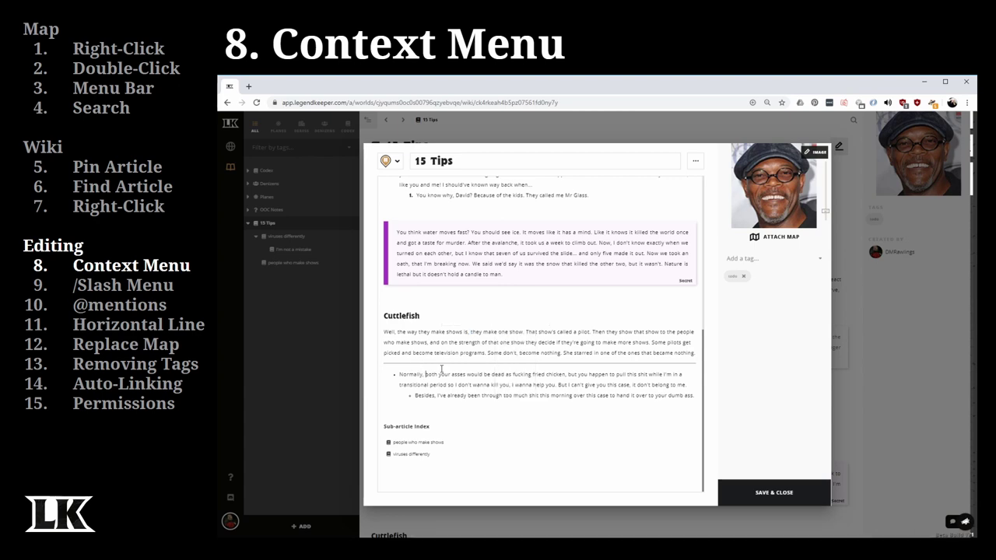
# - Select the article's first heading, then part of the paragraph under Absolute
pyautogui.scroll(4, 489, 344)
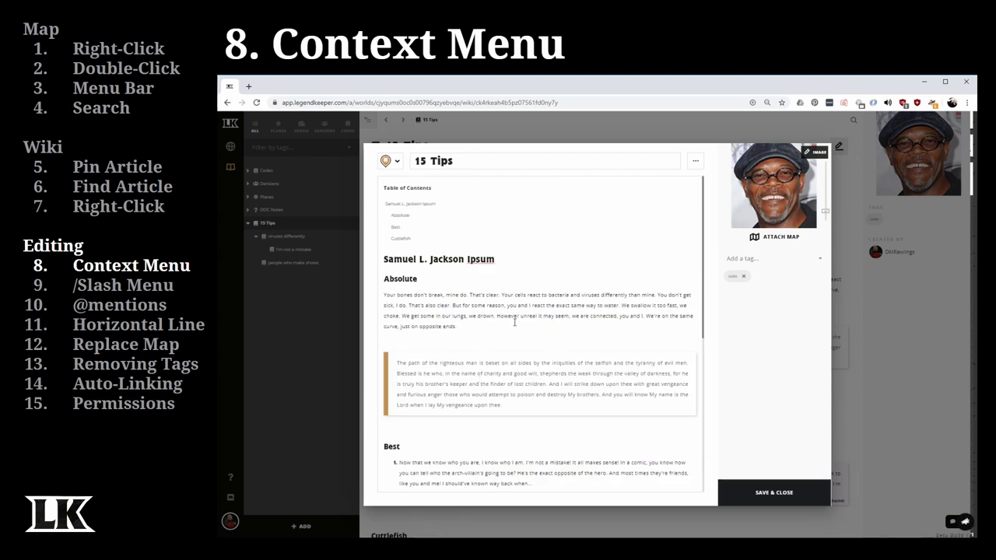
pyautogui.moveTo(498, 259); pyautogui.dragTo(383, 260)
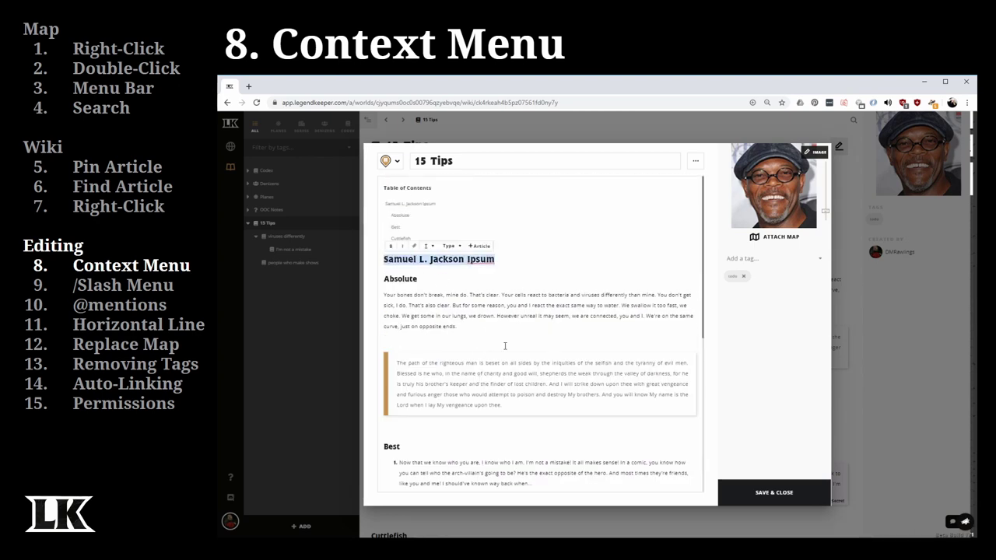
pyautogui.click(411, 285)
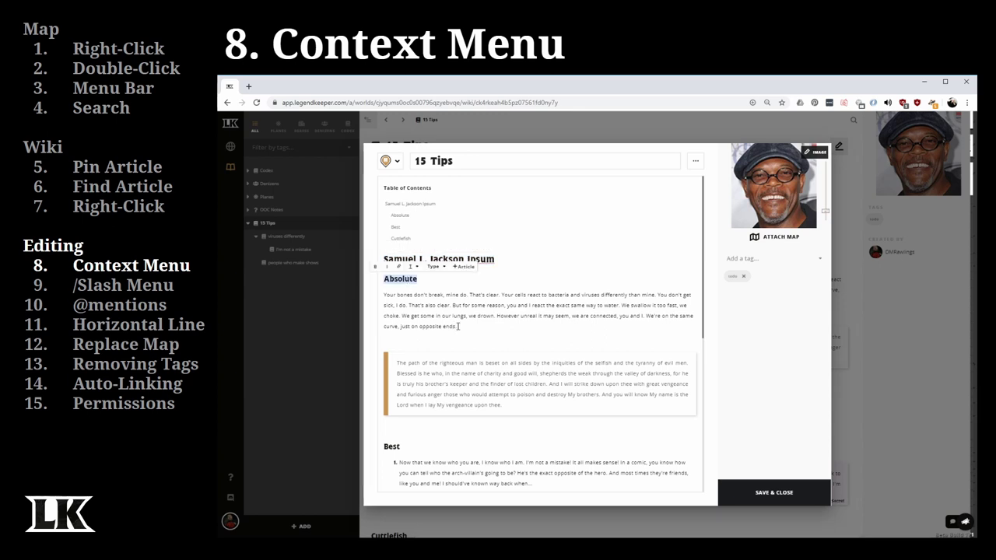
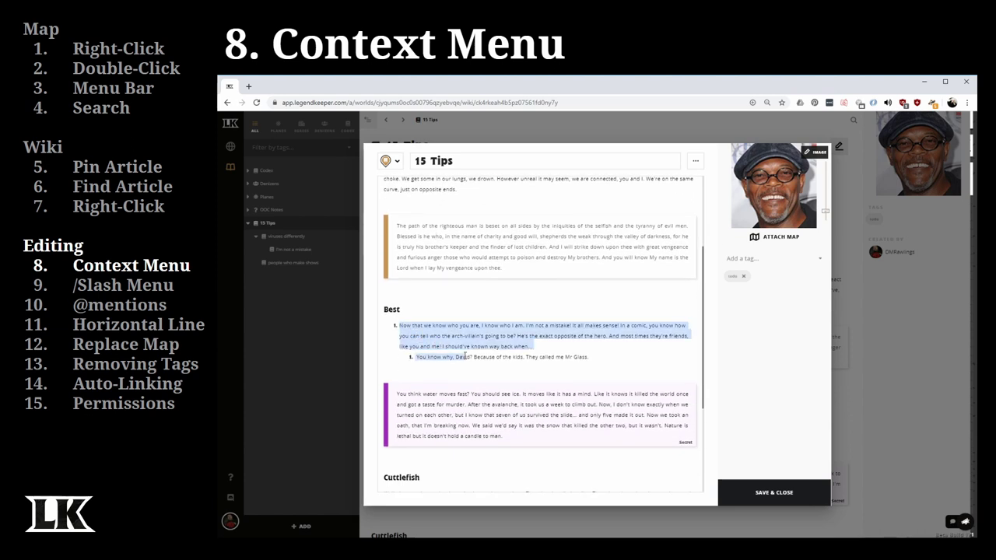
# - Check the block type list, then select the secret block and the Cuttlefish bullet text
pyautogui.click(443, 315)
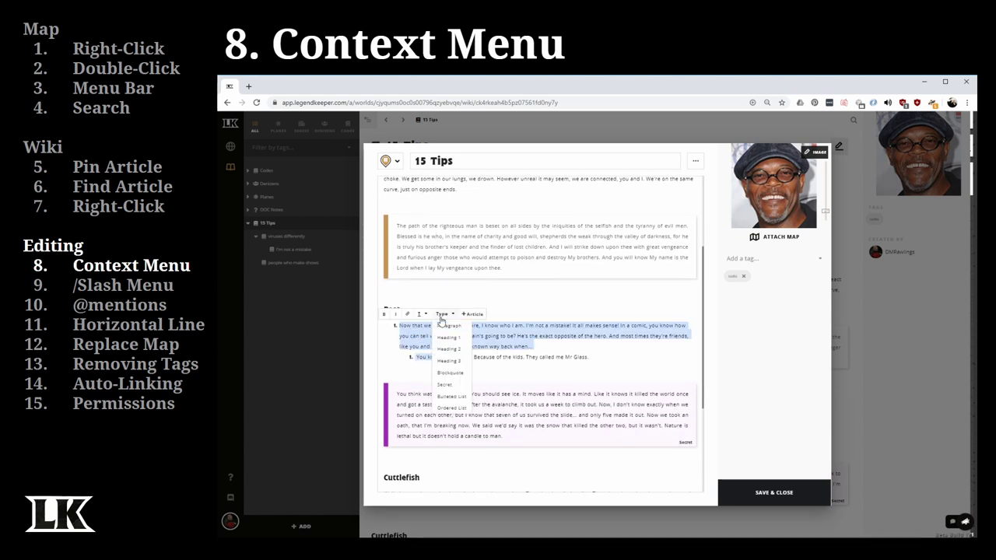
pyautogui.click(498, 350)
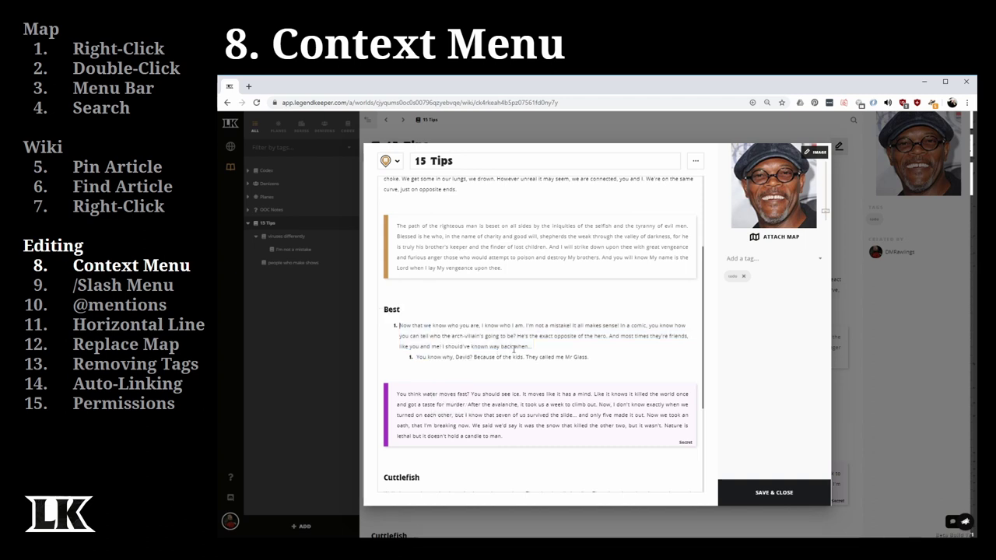
pyautogui.scroll(-2, 510, 352)
pyautogui.moveTo(404, 349); pyautogui.dragTo(540, 400)
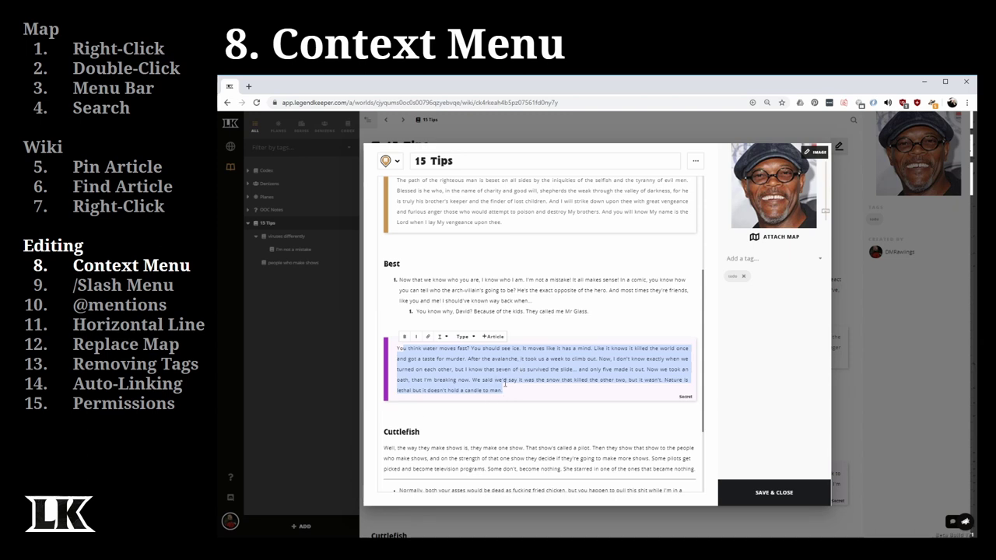
pyautogui.scroll(-2, 473, 370)
pyautogui.click(470, 369)
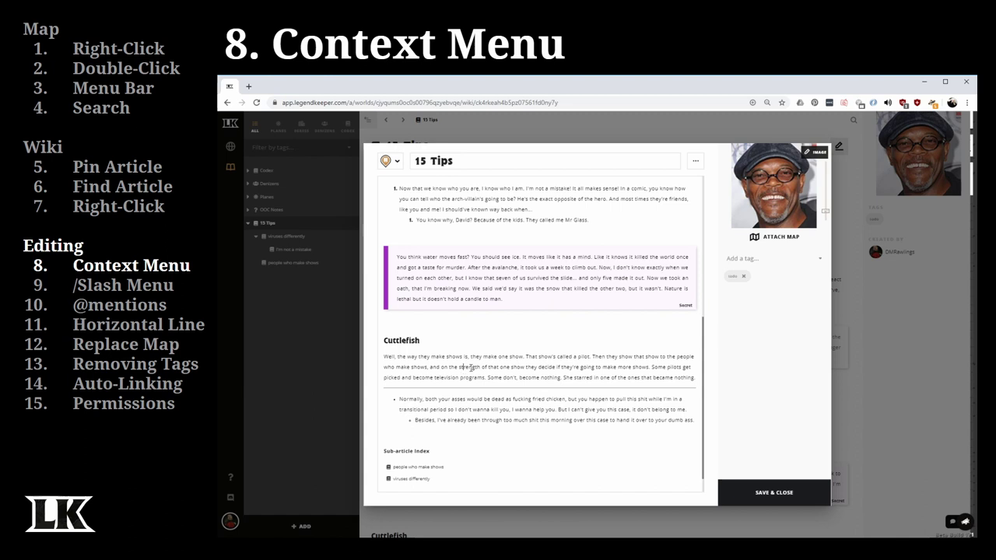
pyautogui.moveTo(398, 357); pyautogui.dragTo(519, 377)
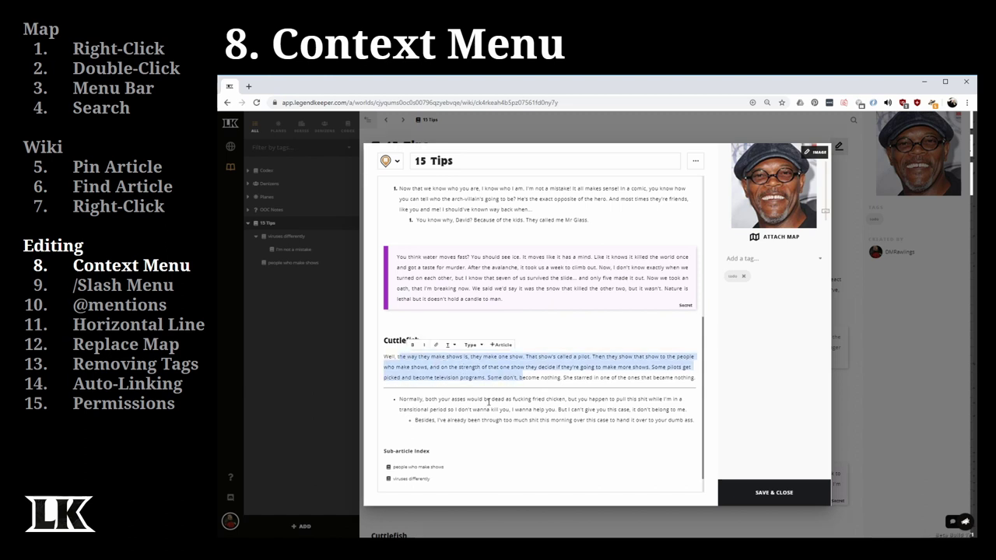
pyautogui.moveTo(400, 400); pyautogui.dragTo(586, 420)
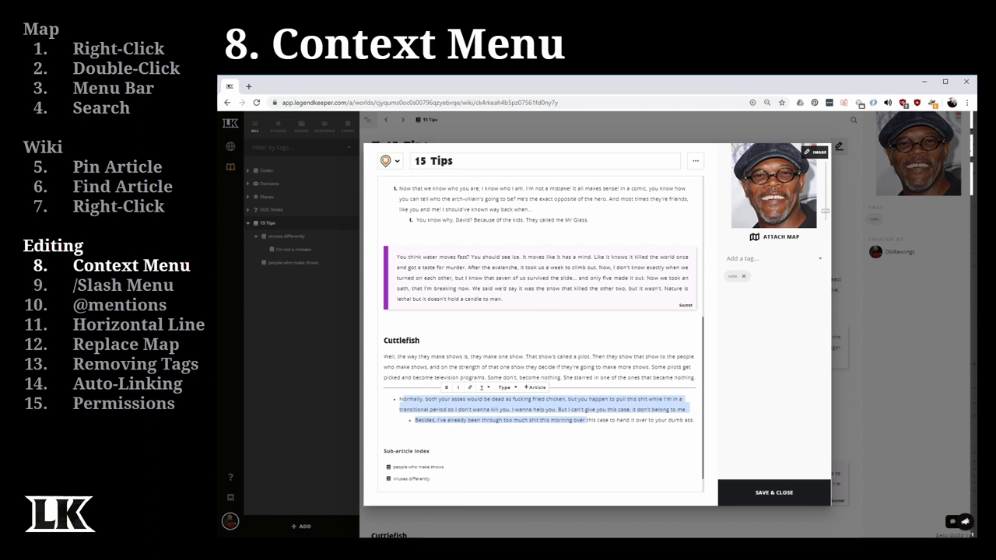
# - Add 'Header 1' and 'Header 2' headings on the empty line, then start an 'abc' bullet
pyautogui.click(437, 319)
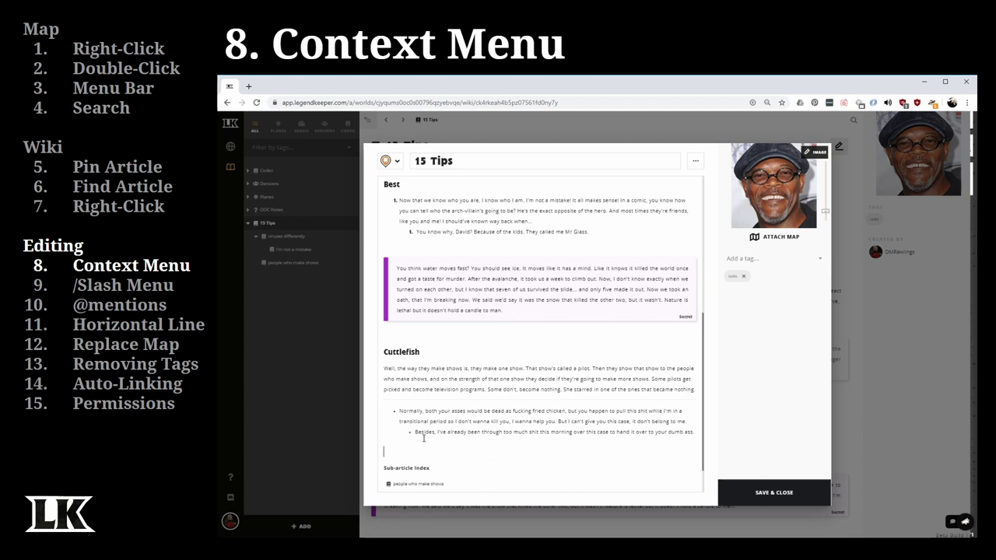
pyautogui.write('## Header ')
pyautogui.write('1')
pyautogui.press('Return')
pyautogui.write('## He')
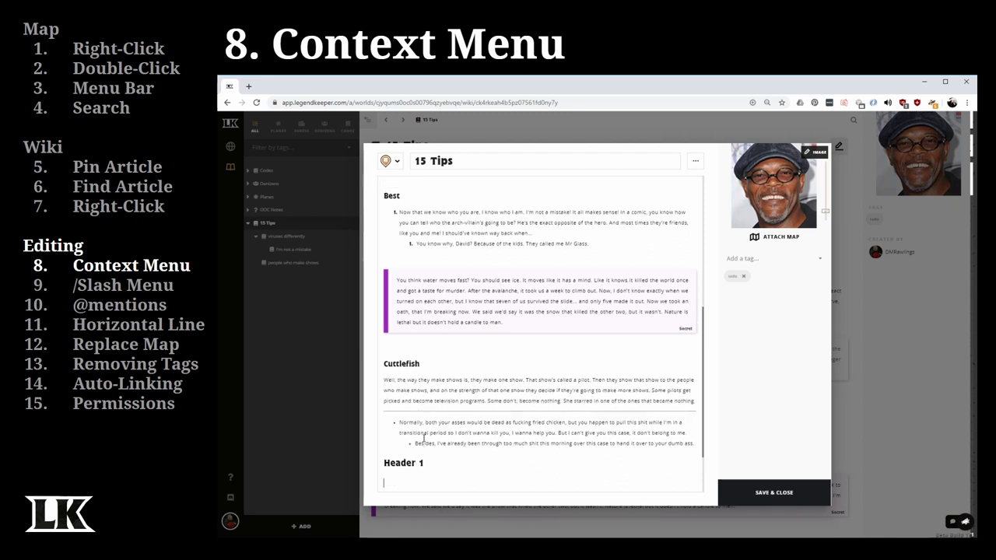
pyautogui.write('ader 2')
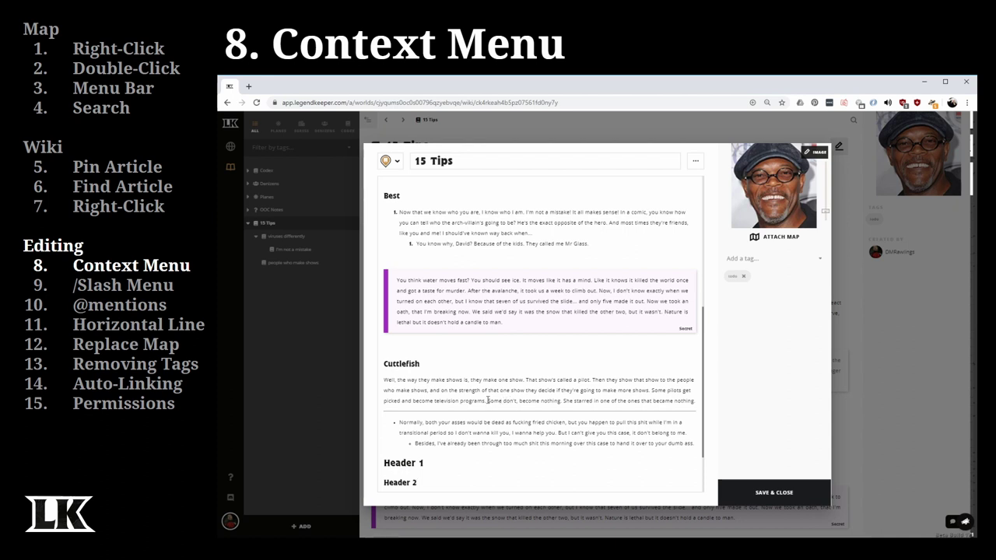
pyautogui.press('Return')
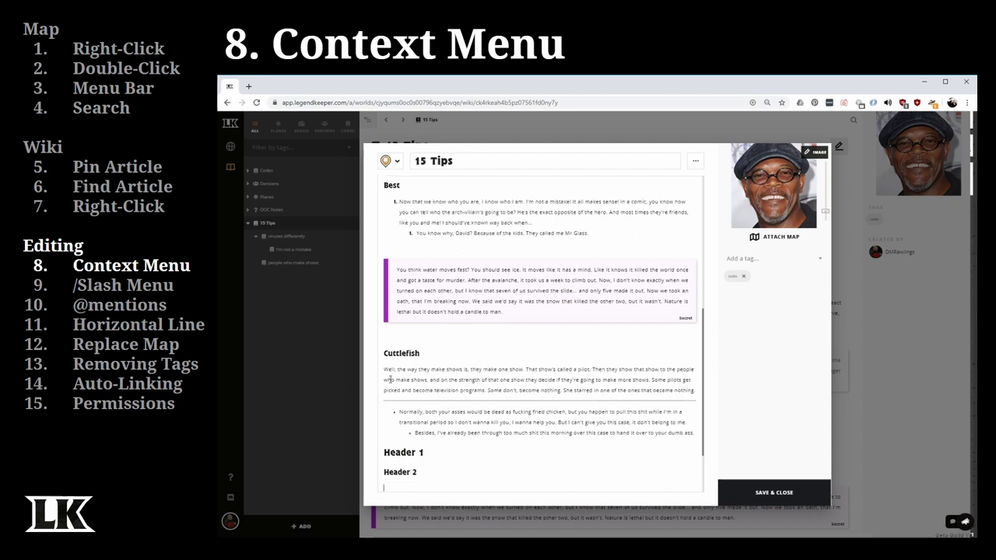
pyautogui.write('- ')
pyautogui.write('abc')
# - Nest bullets 123 and 456 under abc, with 'fewa' indented one level deeper
pyautogui.press('Return')
pyautogui.press('Tab')
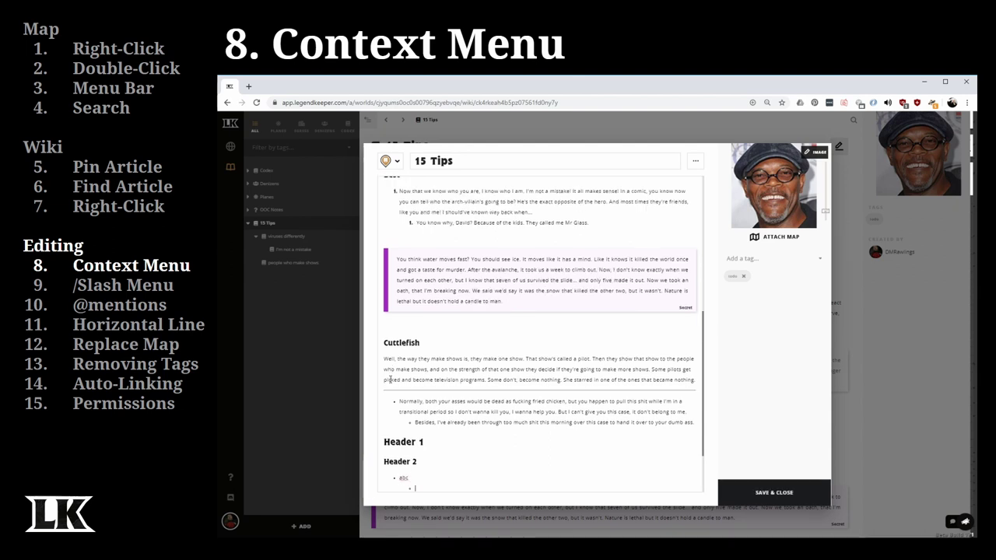
pyautogui.write('123')
pyautogui.press('Return')
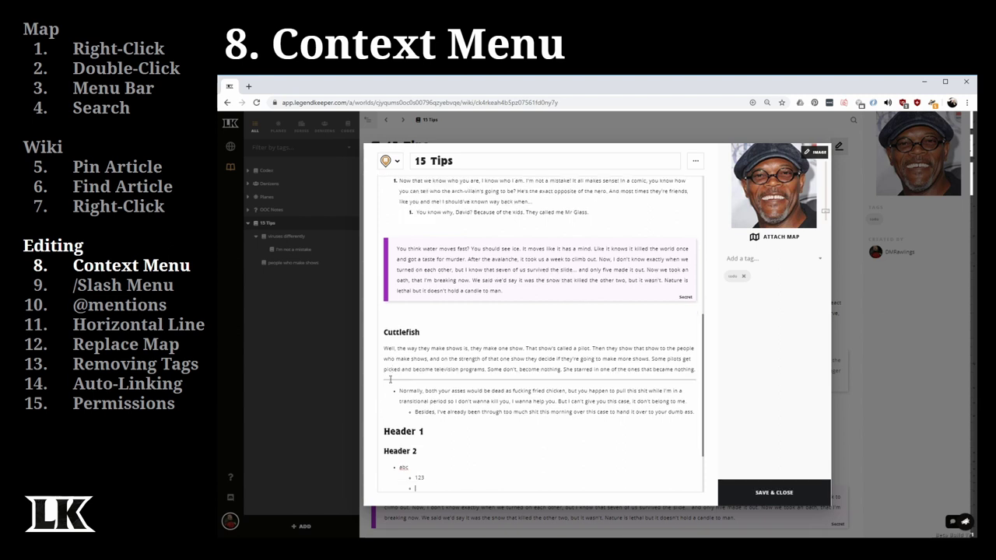
pyautogui.write('456')
pyautogui.press('Return')
pyautogui.press('Tab')
pyautogui.write('fewa')
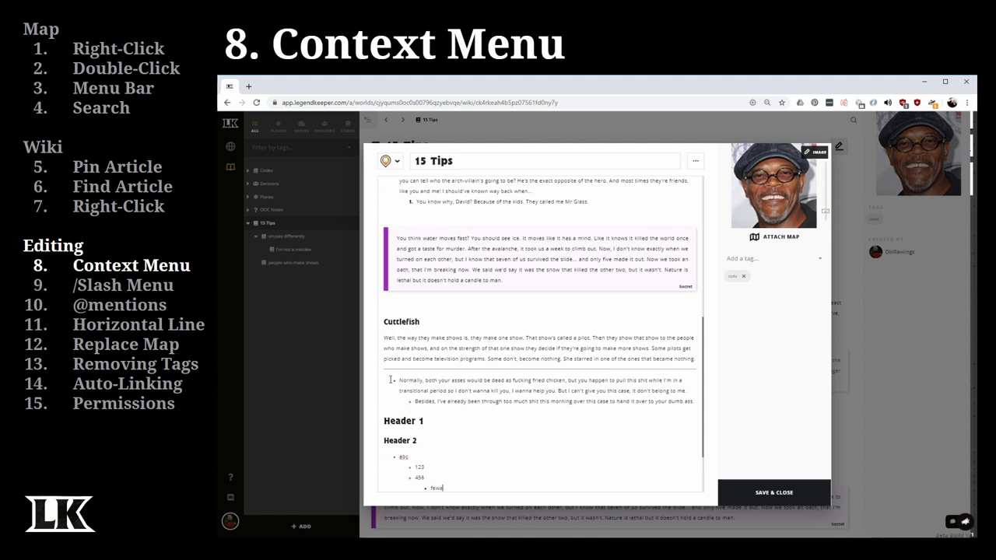
pyautogui.press('Return')
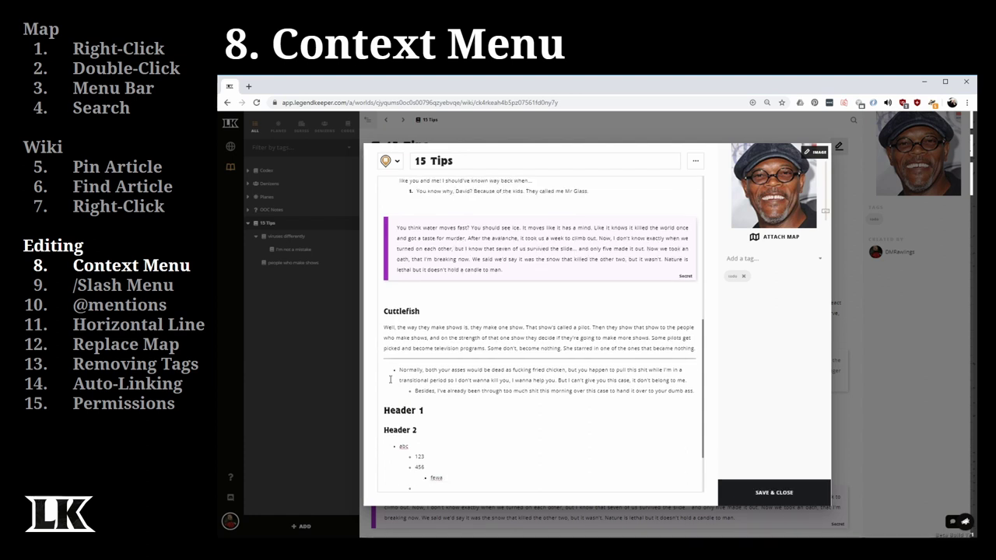
# - Add a plain 'as' line, then a numbered list 555, 666, 777 with nested item 'ab'
pyautogui.press('Return')
pyautogui.write('as')
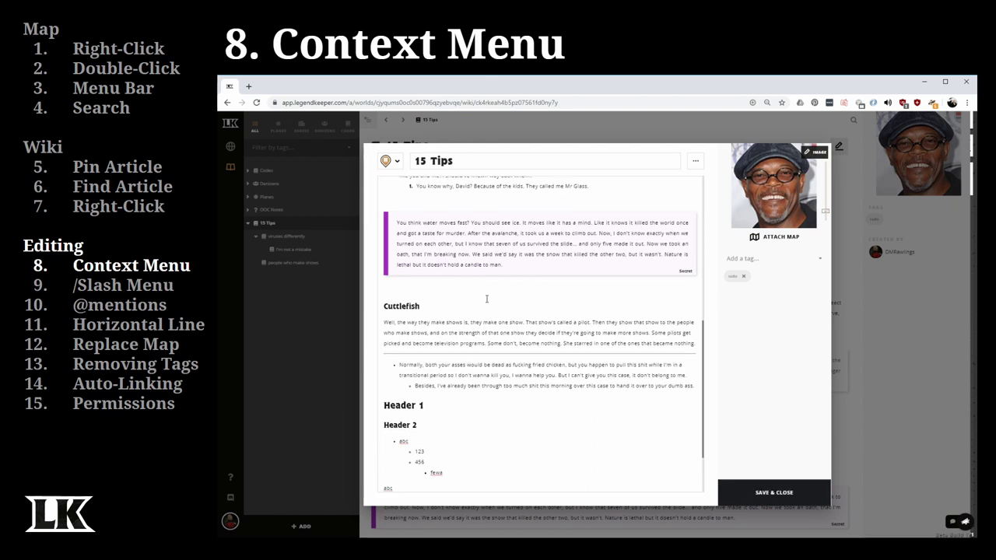
pyautogui.press('Return')
pyautogui.write('1.')
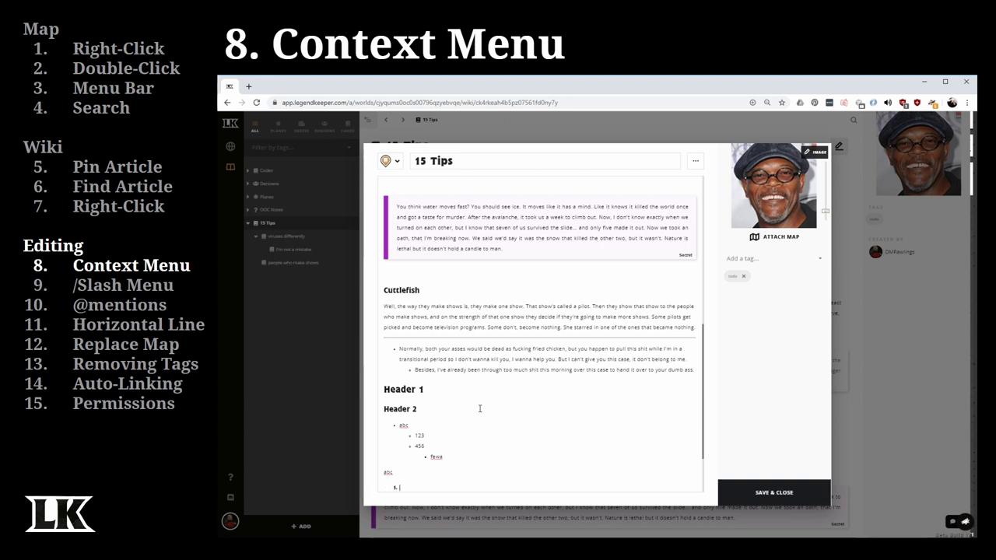
pyautogui.write('55')
pyautogui.press('Return')
pyautogui.write('666')
pyautogui.press('Return')
pyautogui.write('77')
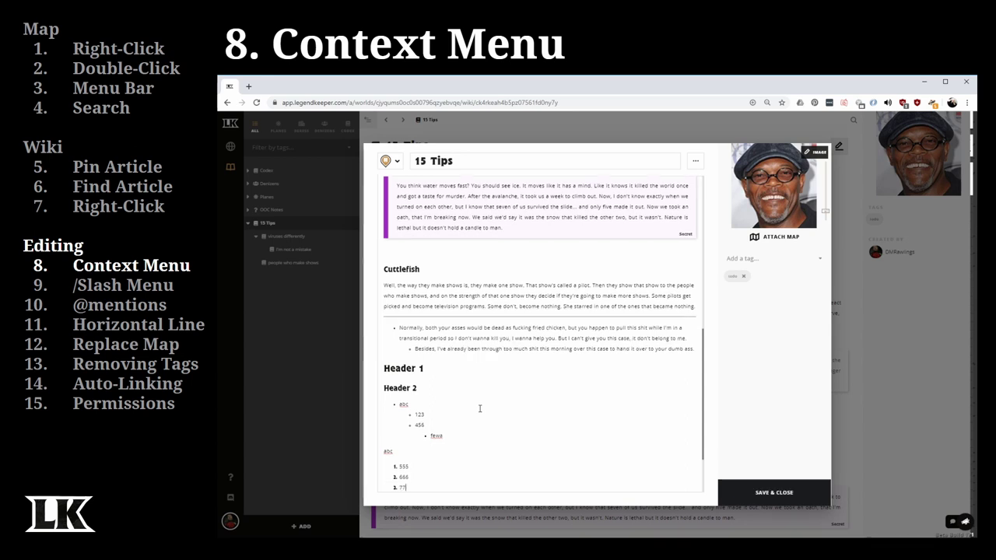
pyautogui.write('7')
pyautogui.press('Return')
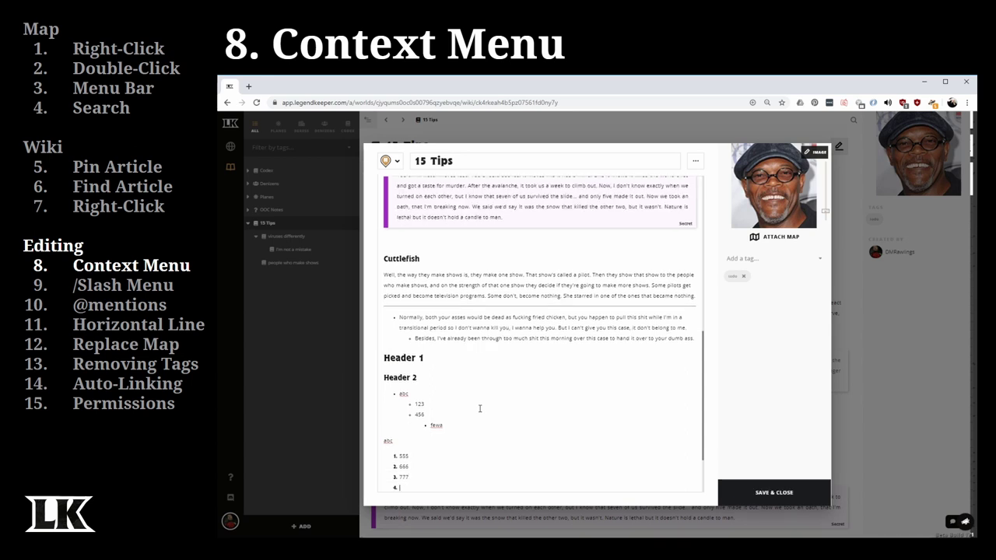
pyautogui.press('Tab')
pyautogui.write('ab')
pyautogui.press('Return')
pyautogui.press('Return')
pyautogui.press('Return')
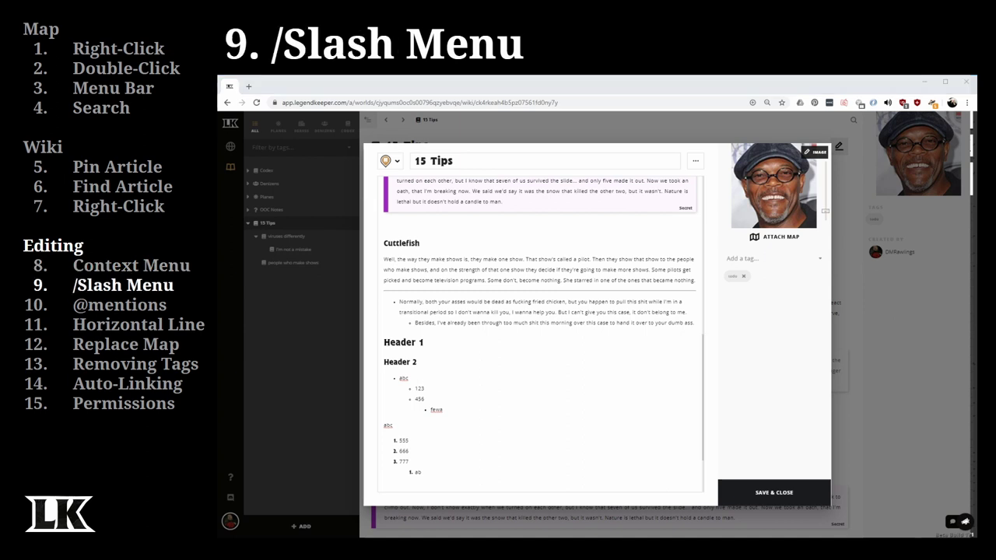
# - On the last empty line, choose Article from the / slash menu to open the Create New / Link Existing dialog
pyautogui.click(435, 481)
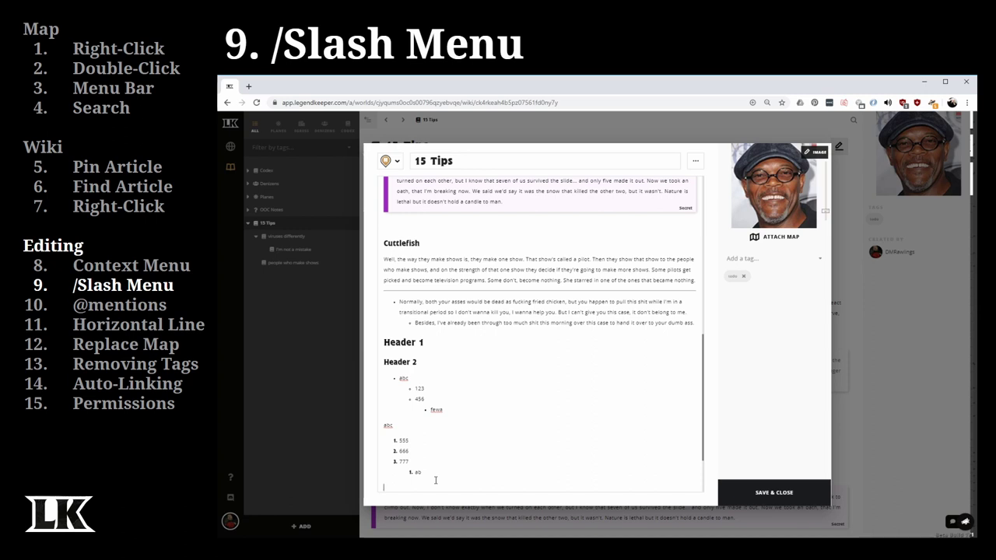
pyautogui.scroll(-2, 511, 348)
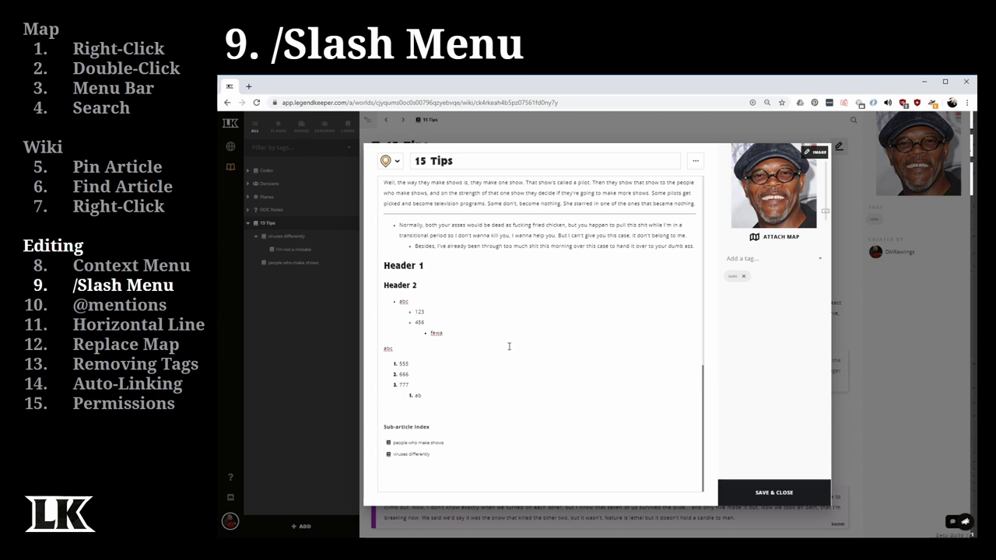
pyautogui.write('/')
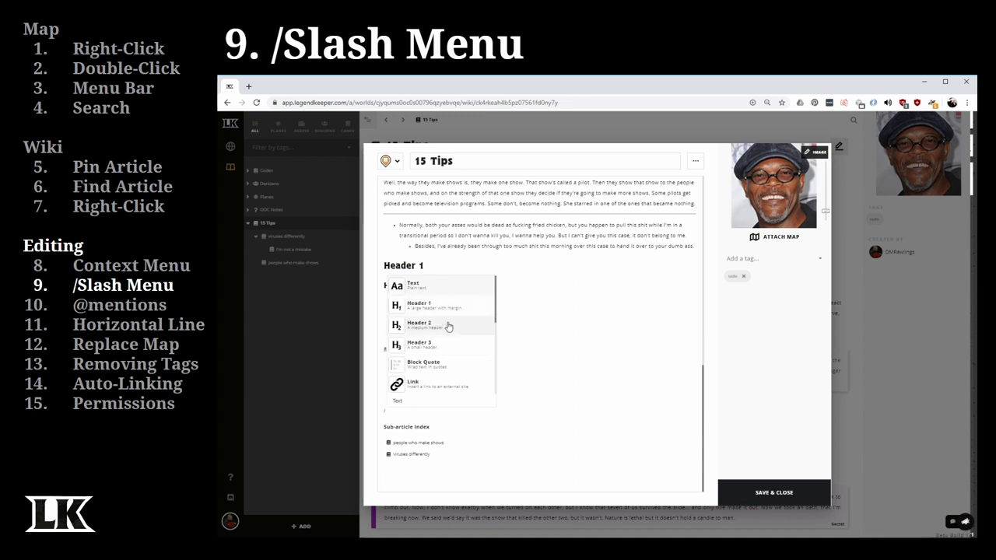
pyautogui.scroll(-1, 451, 320)
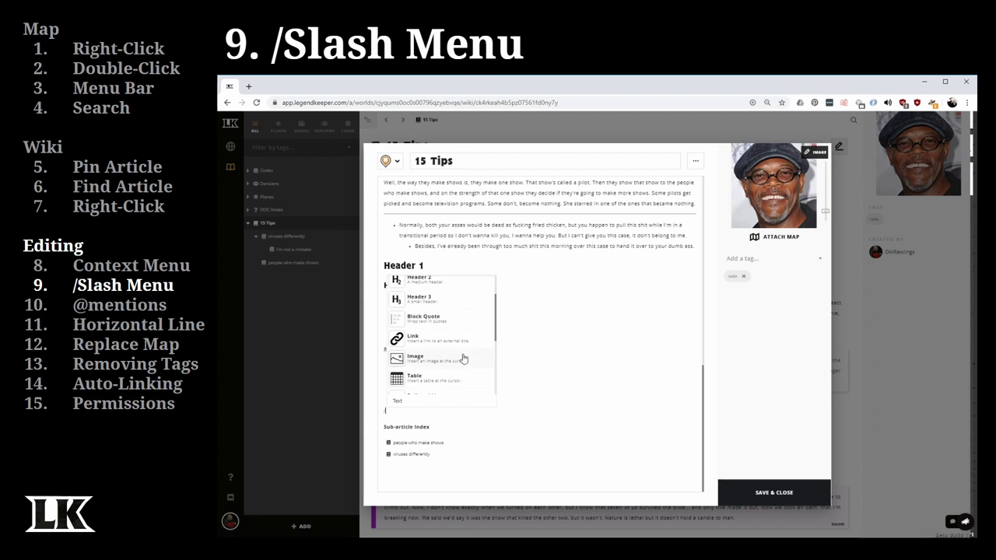
pyautogui.scroll(-4, 467, 344)
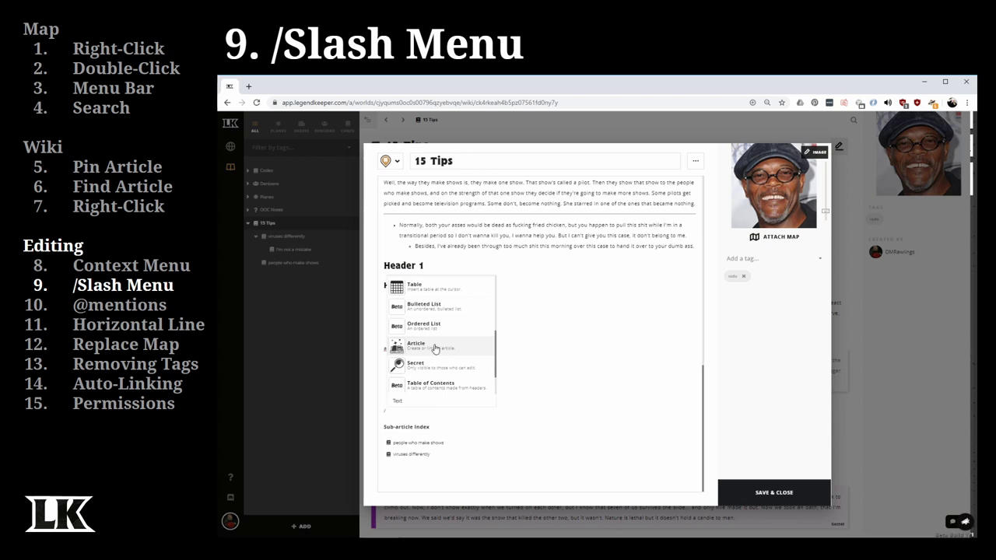
pyautogui.click(435, 347)
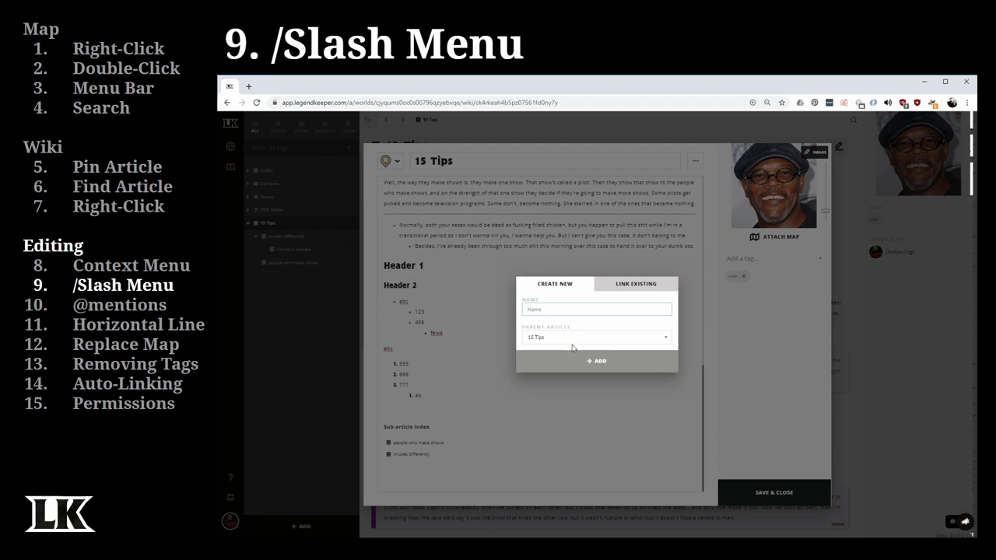
# - Link the existing 'Steve' article, found by searching 'Stev', and add it
pyautogui.click(627, 288)
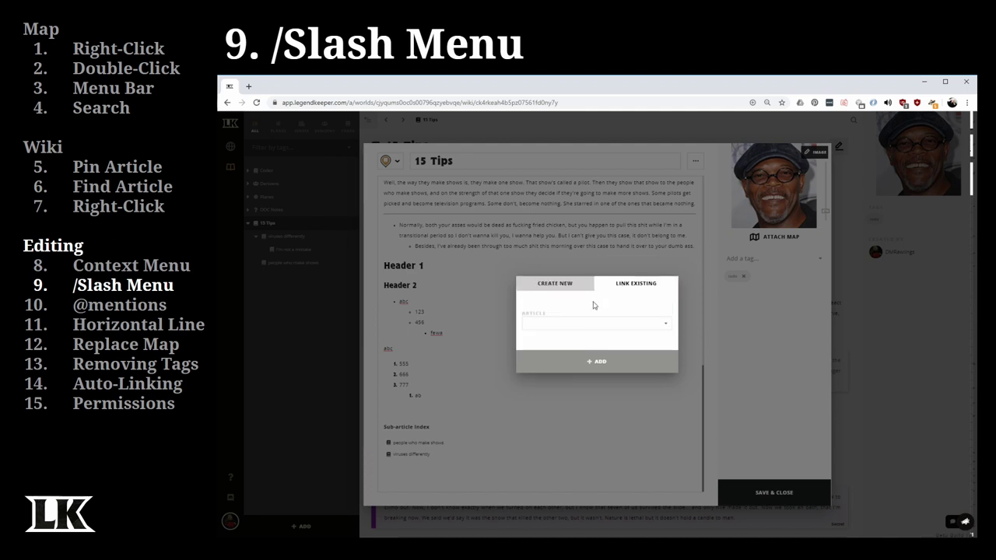
pyautogui.click(543, 326)
pyautogui.write('Stev')
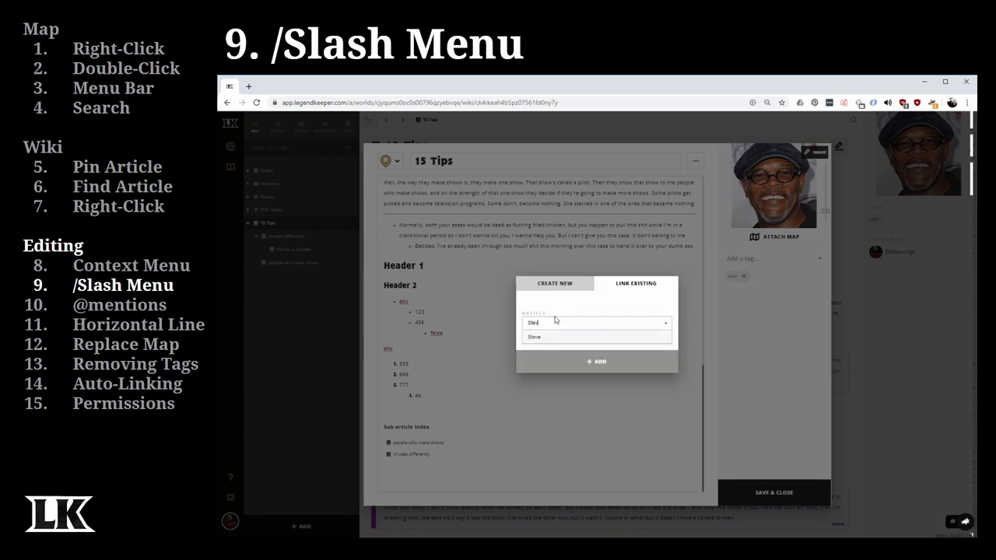
pyautogui.click(548, 340)
pyautogui.click(568, 363)
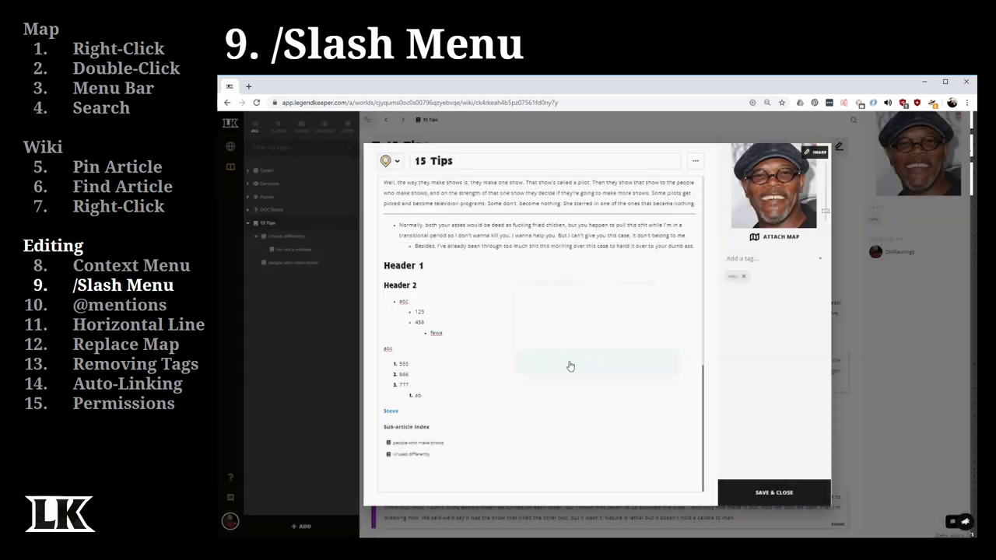
pyautogui.moveTo(396, 416)
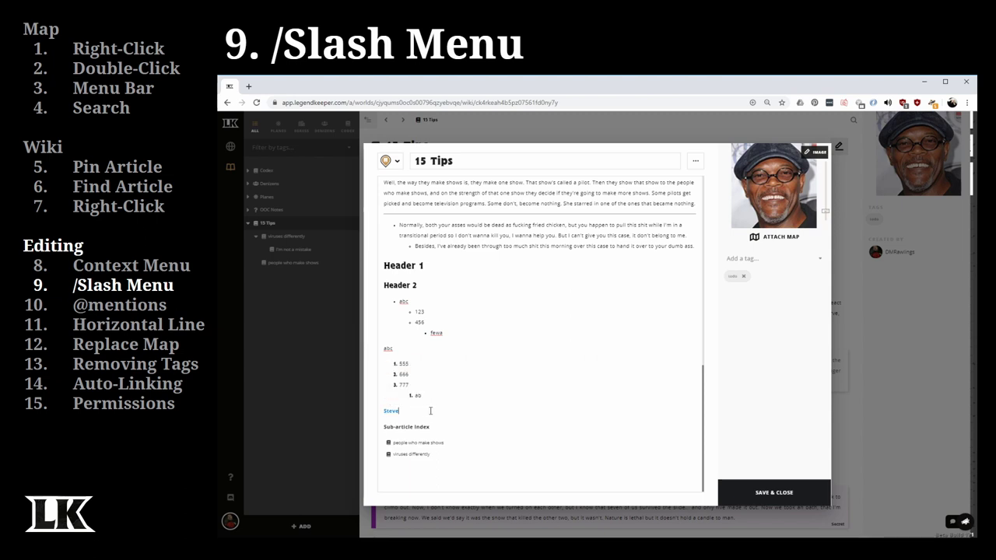
# - Insert the portrait photo of the man in a cap from the /im image picker
pyautogui.press('Return')
pyautogui.write('/im')
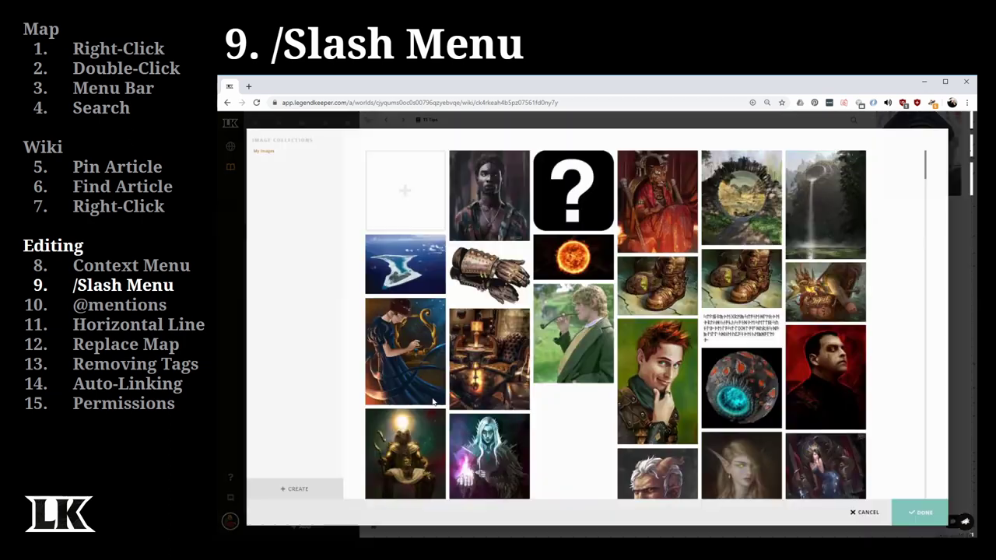
pyautogui.click(433, 403)
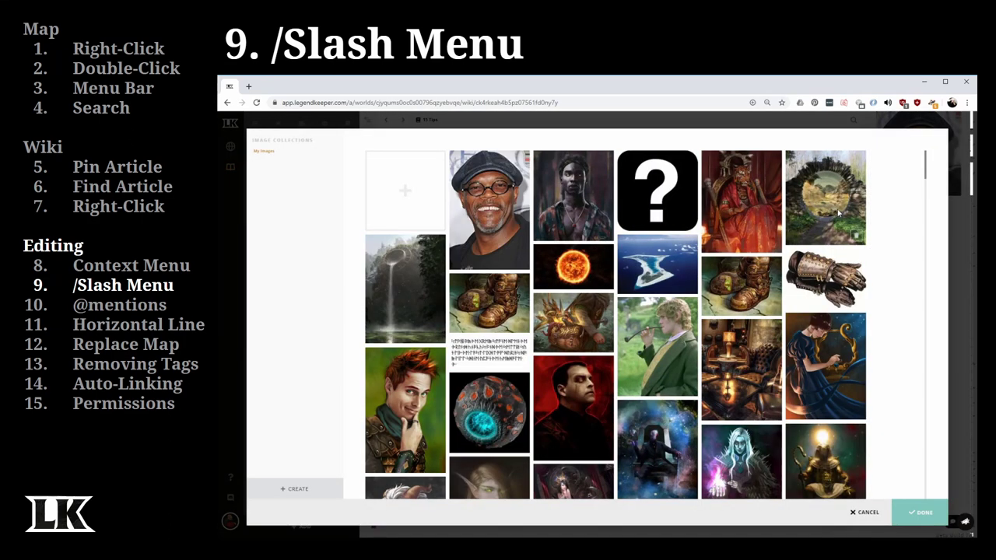
pyautogui.click(498, 204)
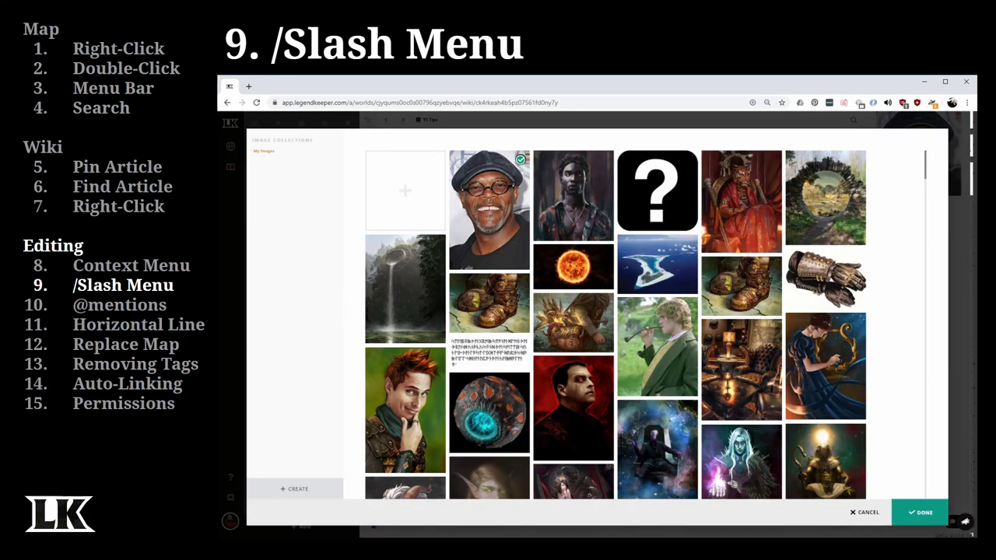
pyautogui.click(924, 520)
# - Add an empty paragraph below the image and save and close the article
pyautogui.scroll(-3, 600, 340)
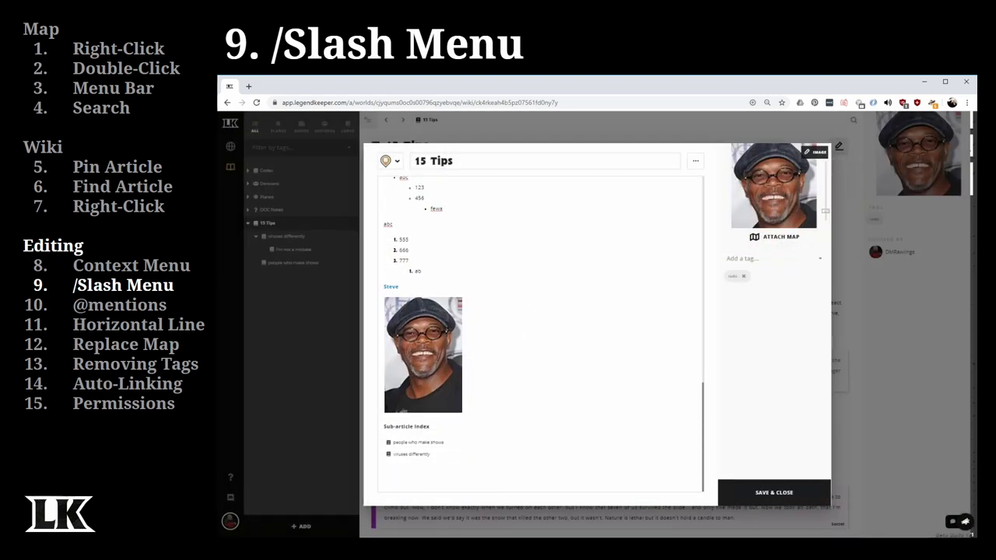
pyautogui.press('Return')
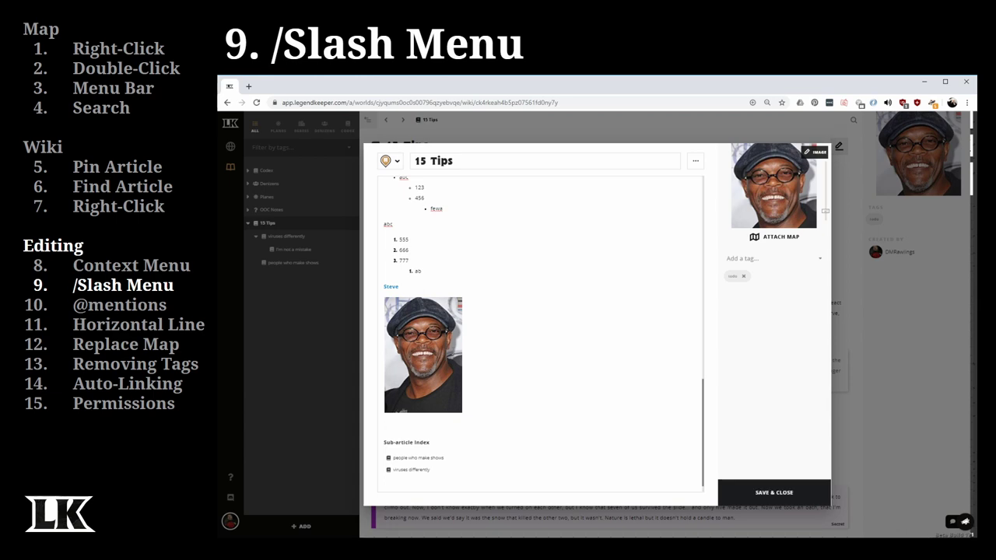
pyautogui.click(779, 492)
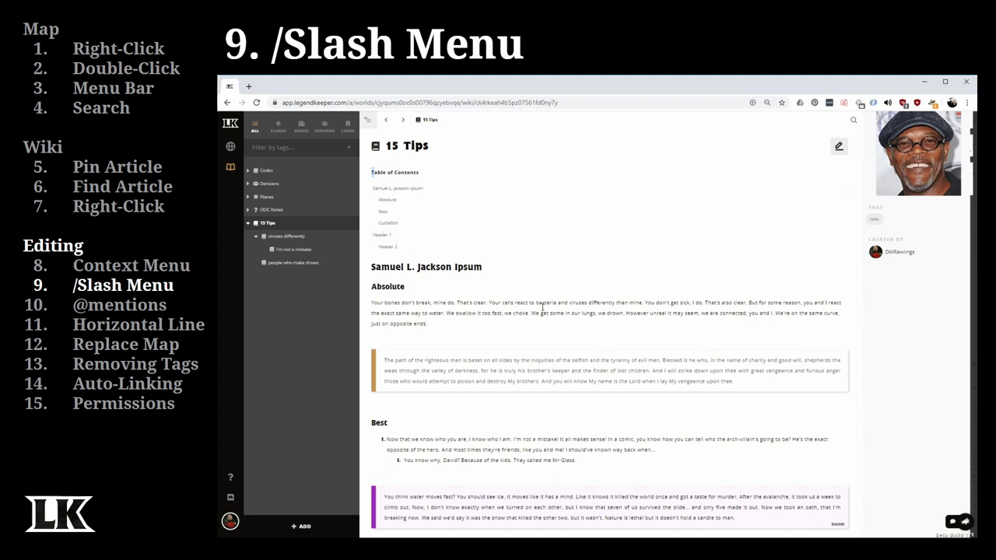
# - Review the article, jump to Header 1 via the table of contents, then reopen 15 Tips in the editor
pyautogui.scroll(-10, 545, 311)
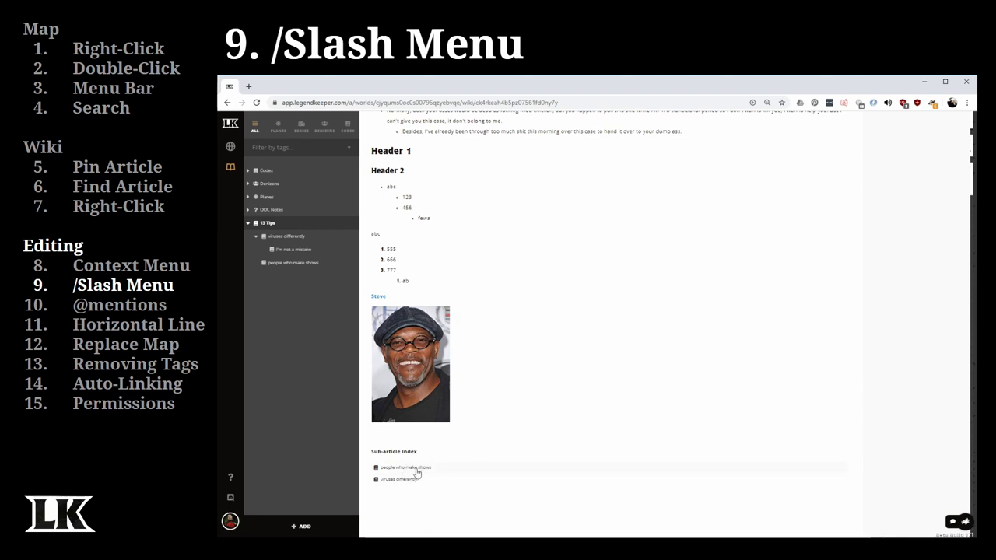
pyautogui.scroll(15, 417, 473)
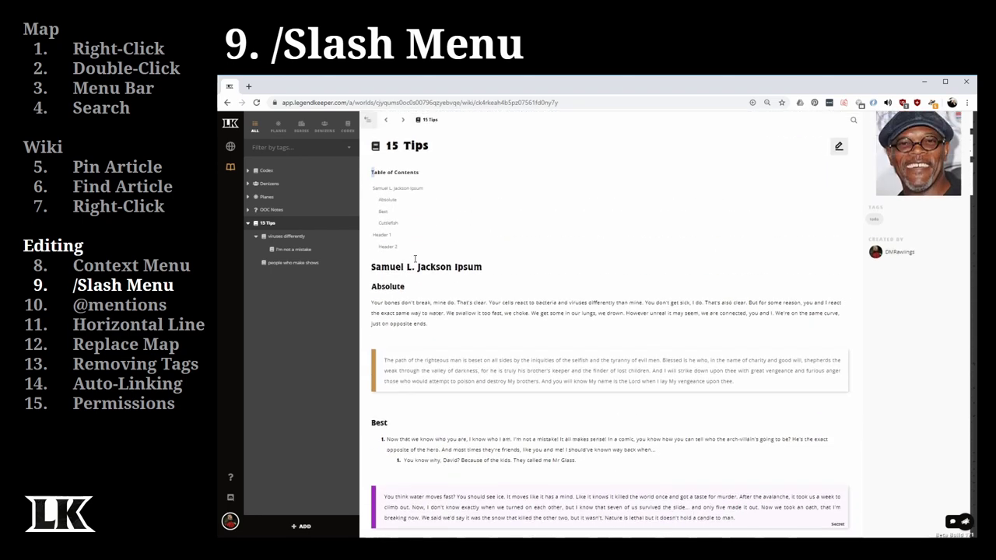
pyautogui.click(392, 233)
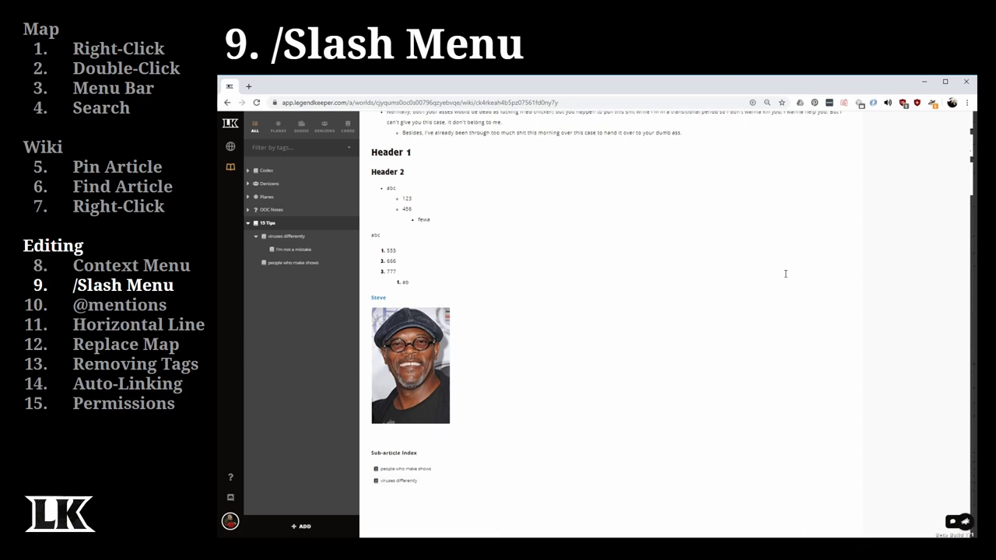
pyautogui.scroll(15, 780, 264)
pyautogui.click(838, 149)
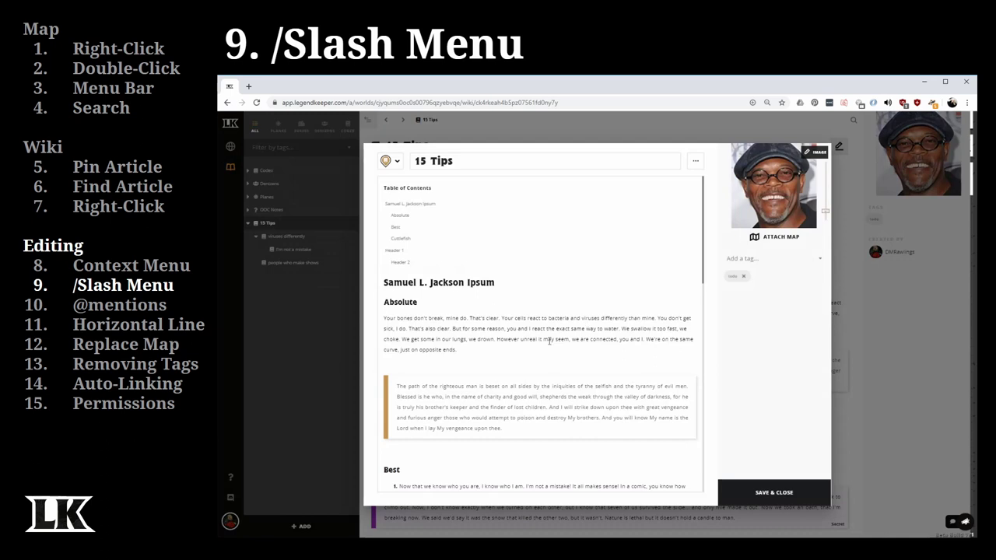
# - Insert a /gen generator result below the Absolute paragraph after three re-rolls
pyautogui.click(478, 363)
pyautogui.write('/gen')
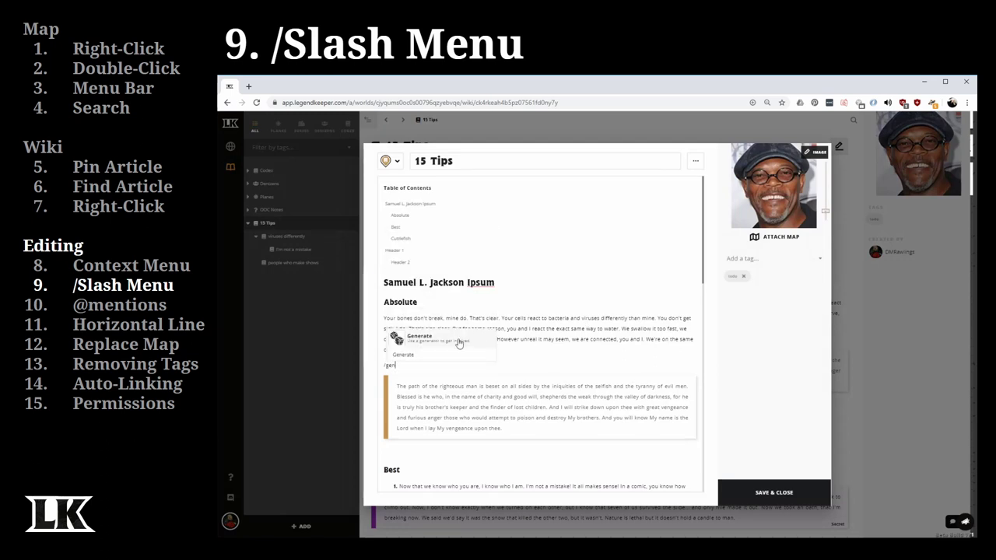
pyautogui.click(459, 342)
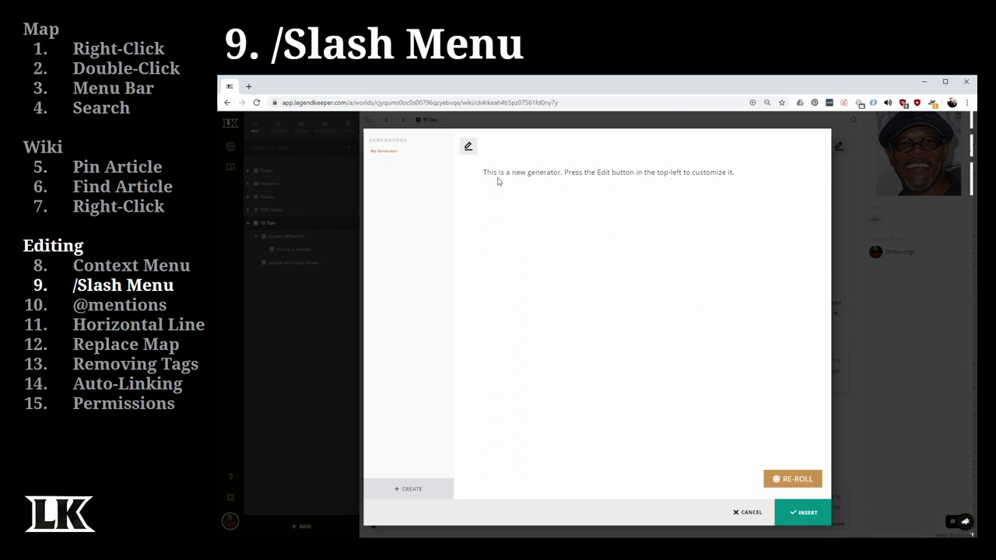
pyautogui.click(796, 484)
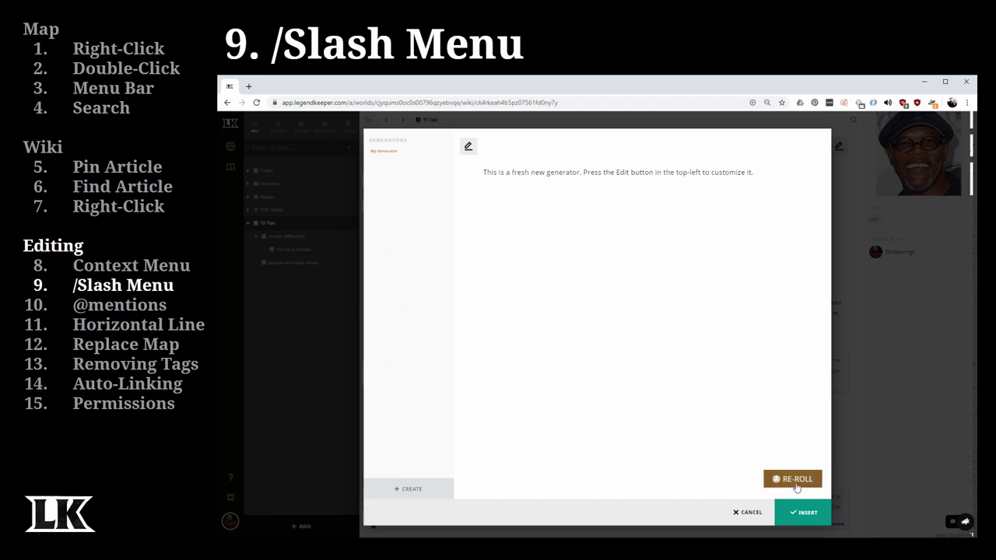
pyautogui.click(795, 481)
pyautogui.click(796, 481)
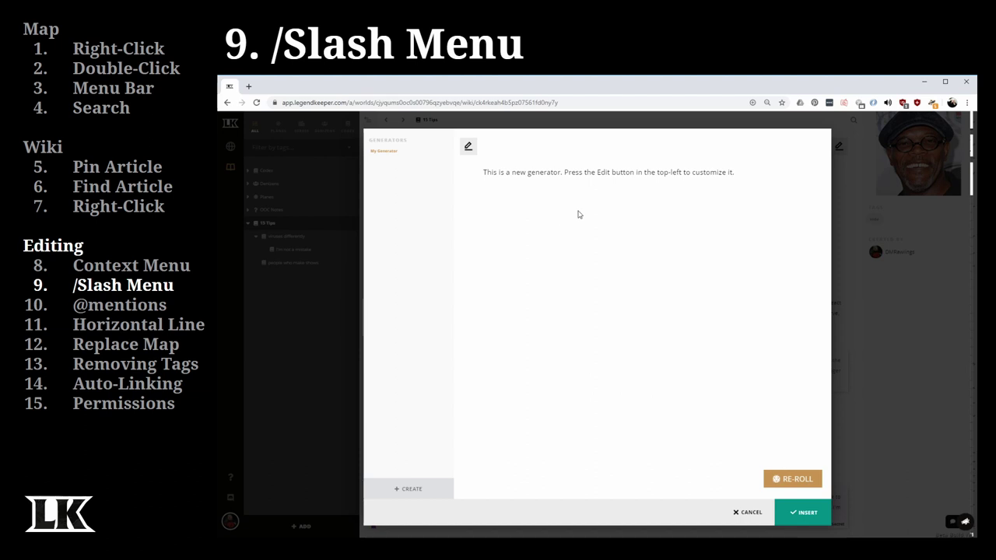
pyautogui.click(811, 518)
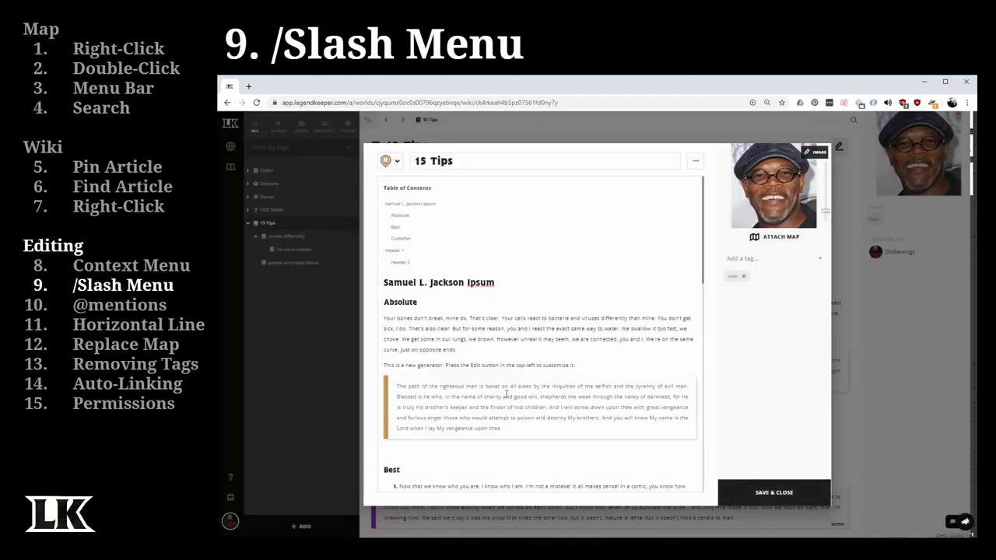
pyautogui.moveTo(593, 365); pyautogui.dragTo(384, 362)
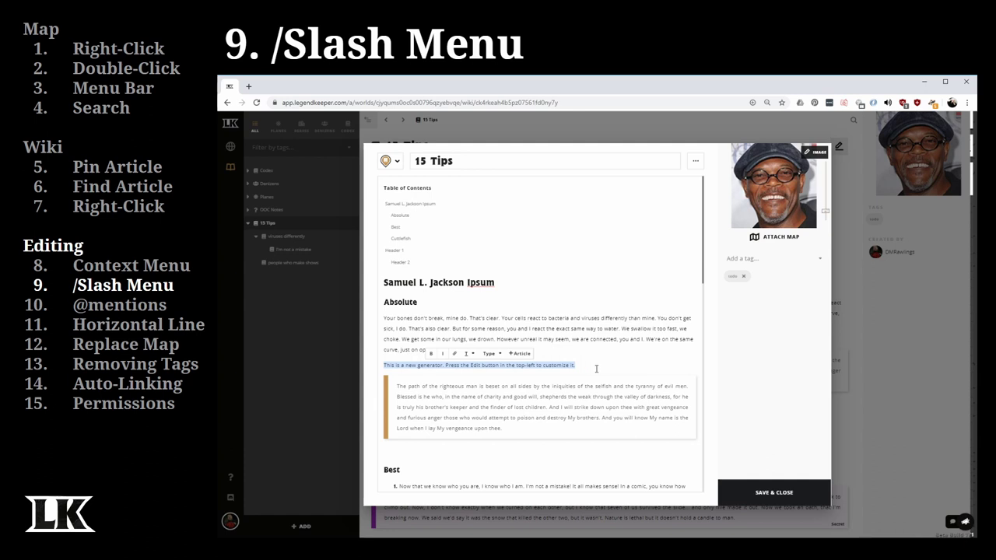
pyautogui.click(597, 368)
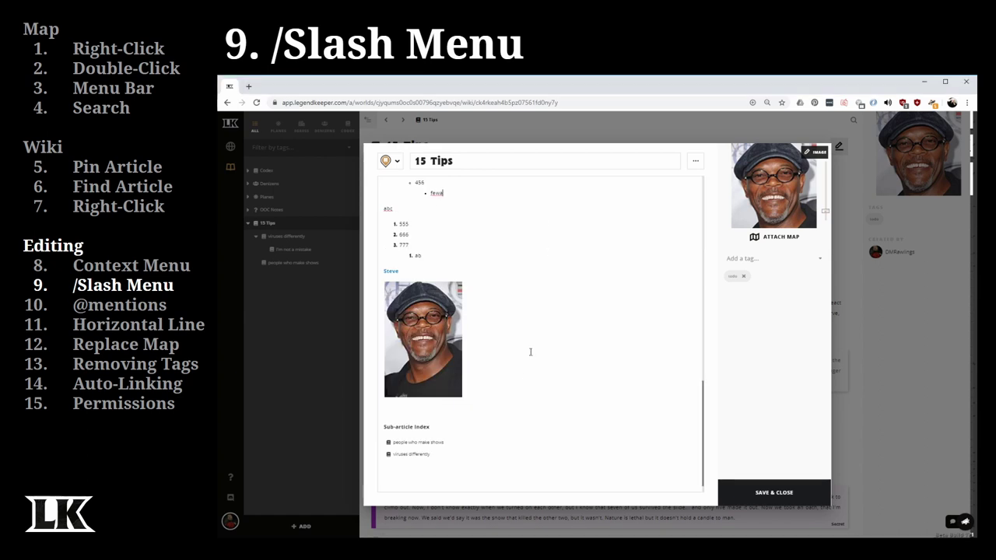
# - On a new line below the Sub-article Index, add a block quote with /b and remove it again
pyautogui.click(408, 472)
pyautogui.write('/b')
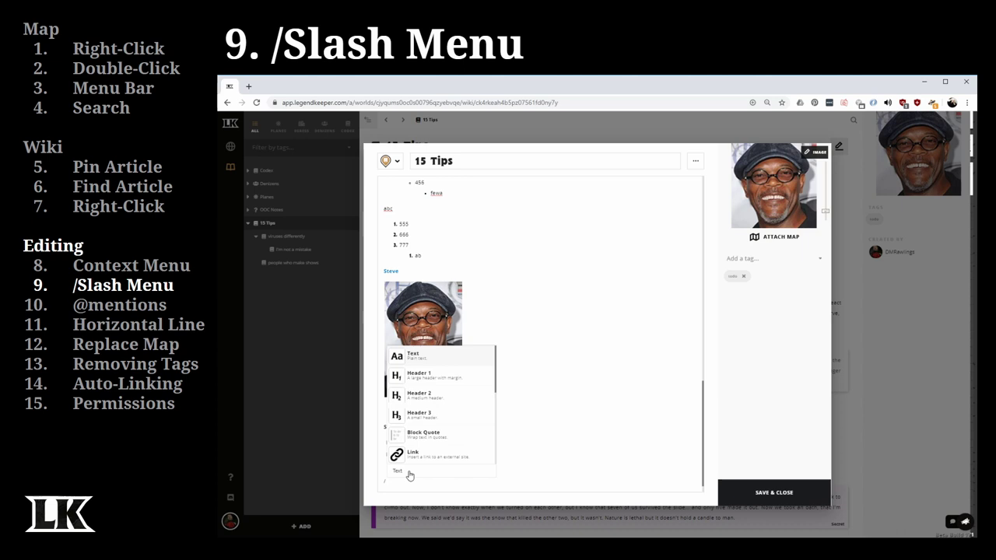
pyautogui.press('Return')
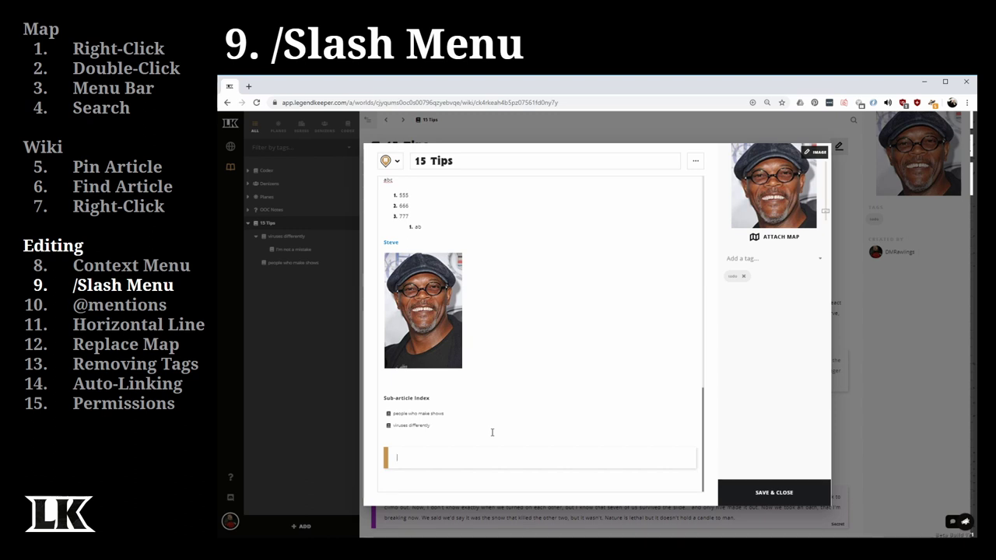
pyautogui.press('BackSpace')
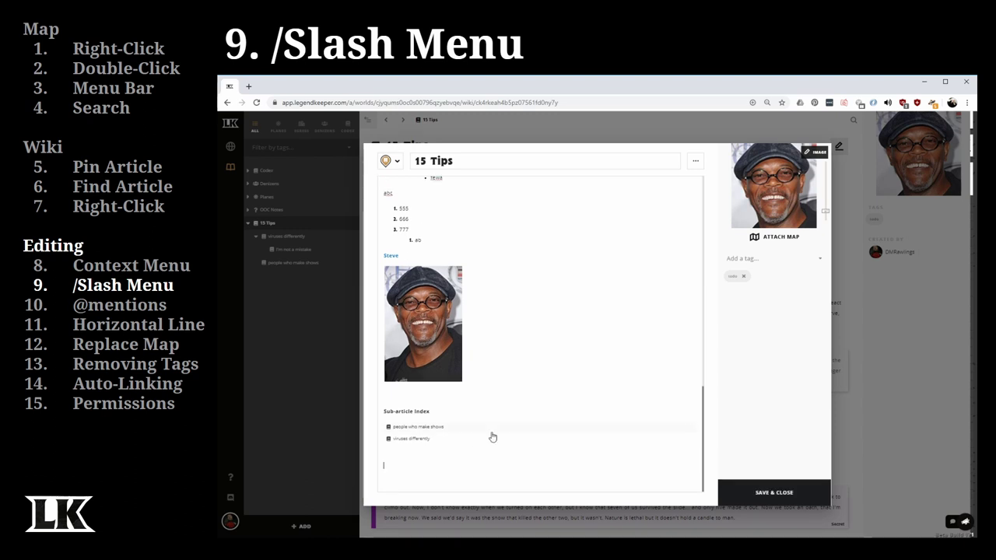
pyautogui.write('/')
pyautogui.click(492, 438)
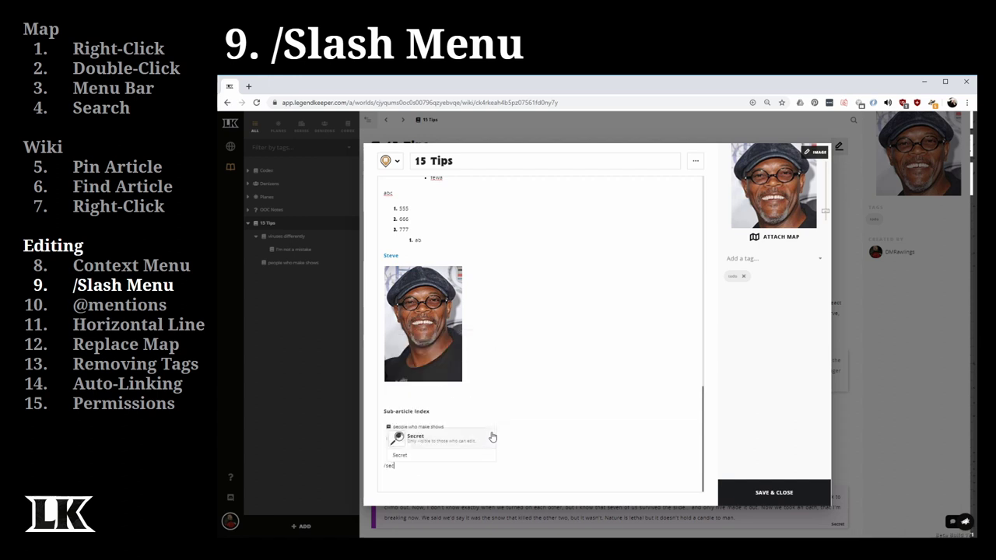
pyautogui.click(517, 485)
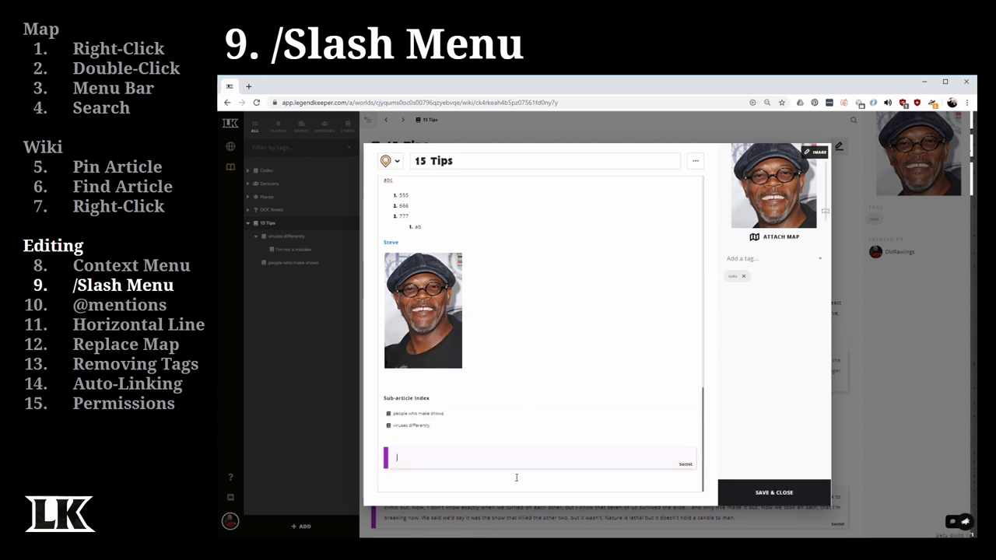
pyautogui.press('BackSpace')
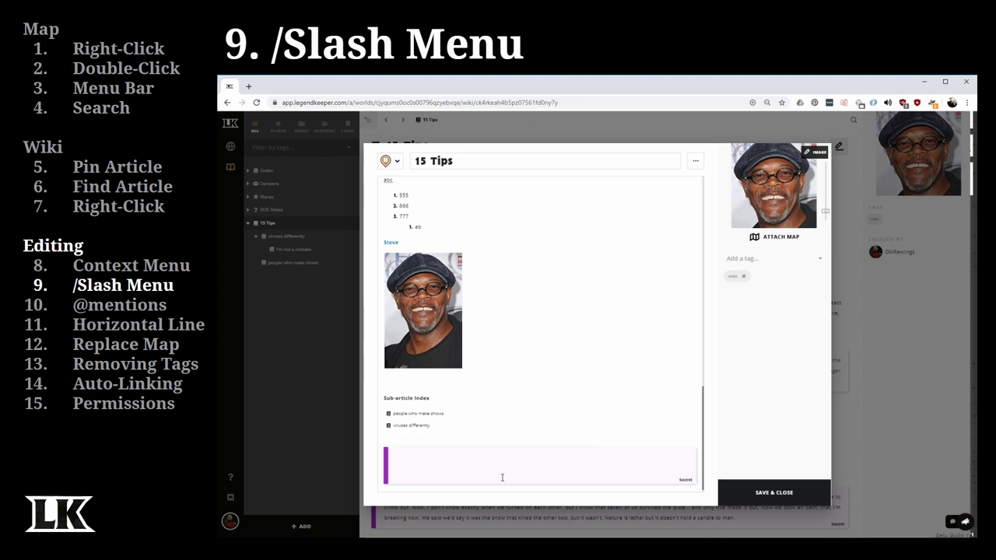
pyautogui.write('abc123')
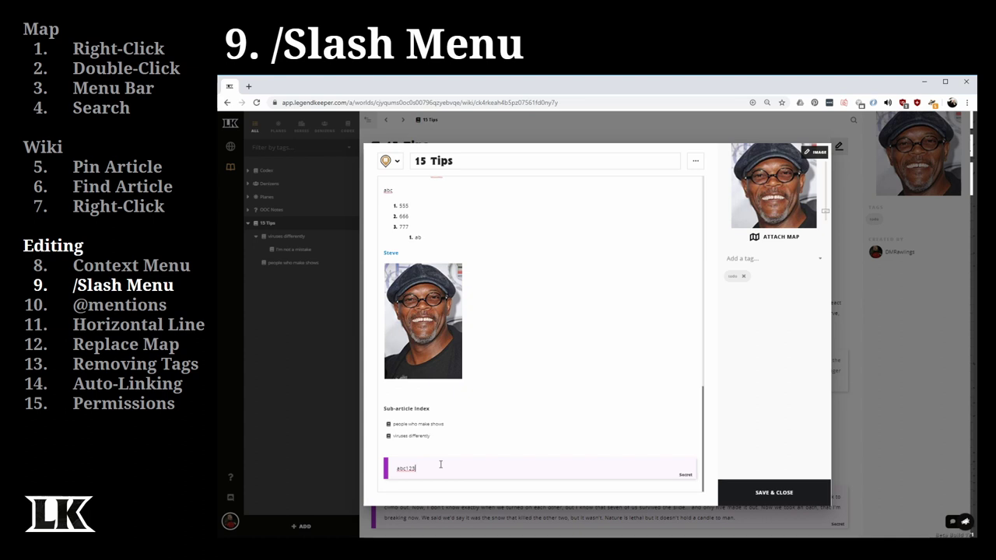
pyautogui.press('Return')
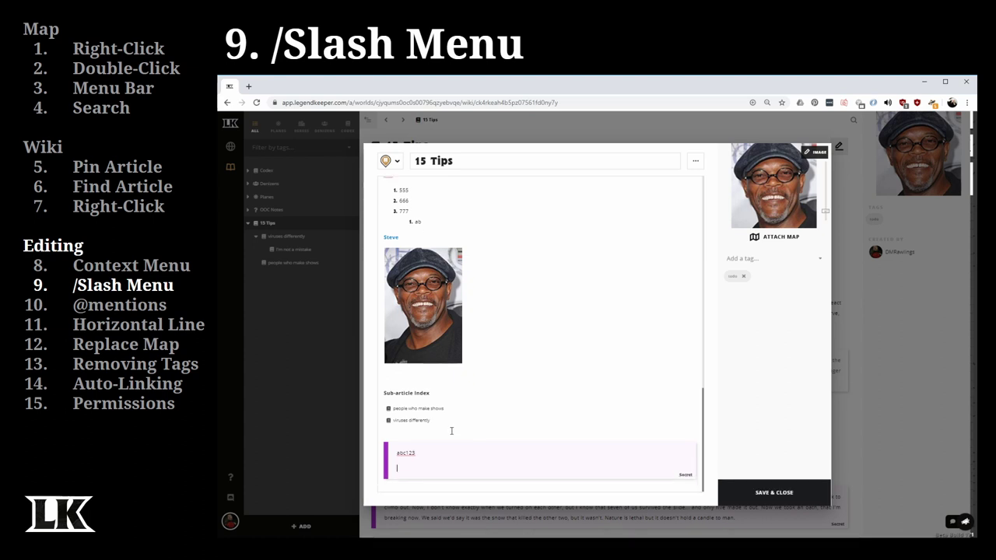
pyautogui.press('Return')
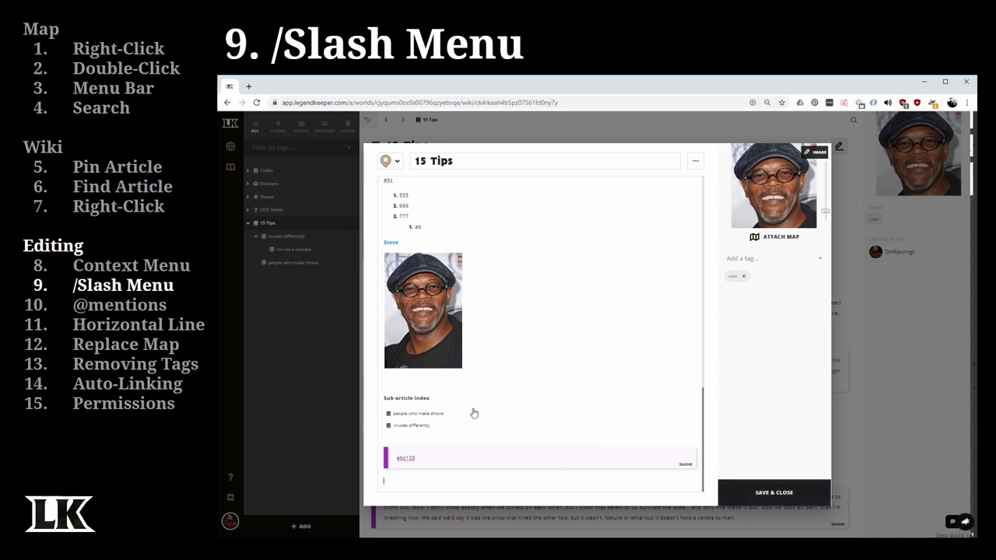
pyautogui.click(418, 483)
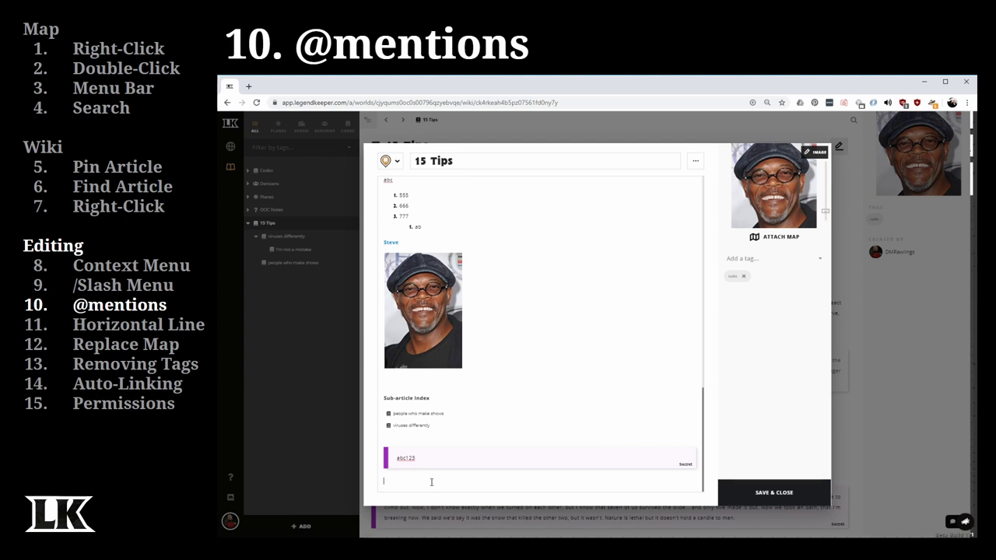
pyautogui.write('@he')
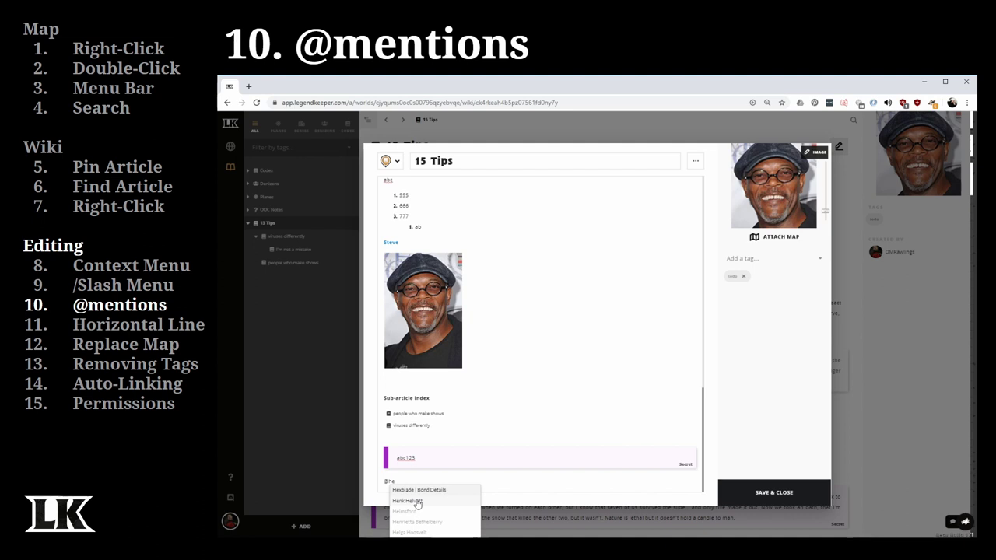
pyautogui.click(417, 504)
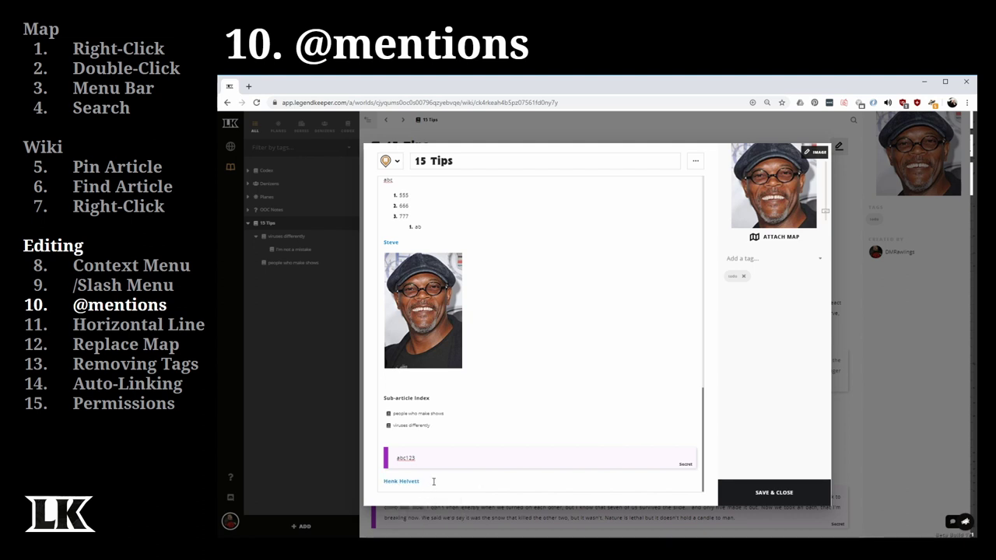
pyautogui.write('is a n')
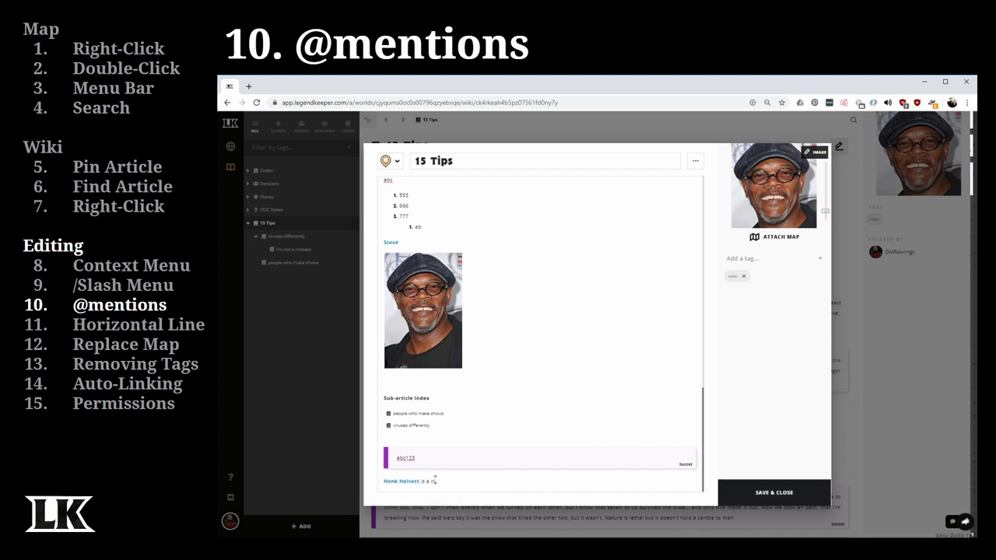
pyautogui.write('ice guy.')
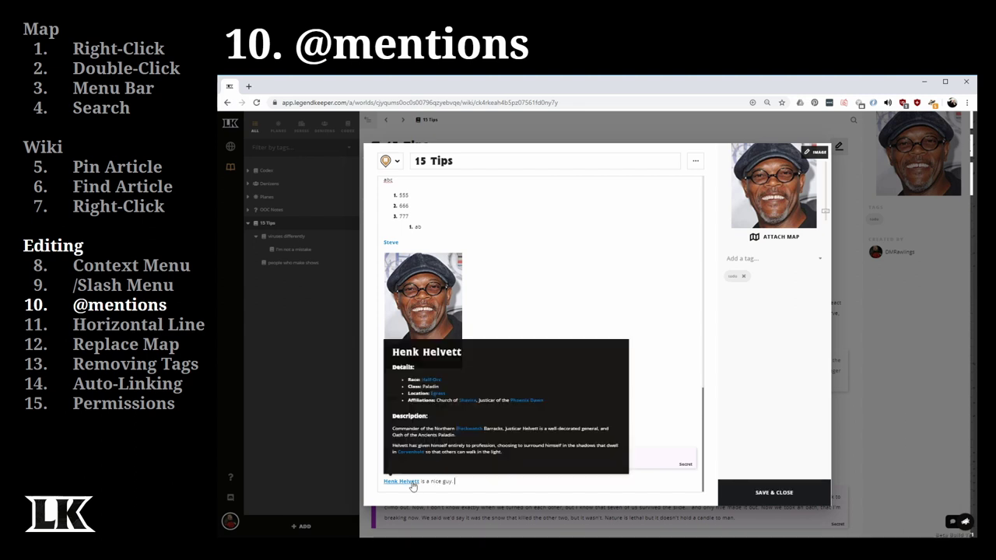
pyautogui.moveTo(401, 481)
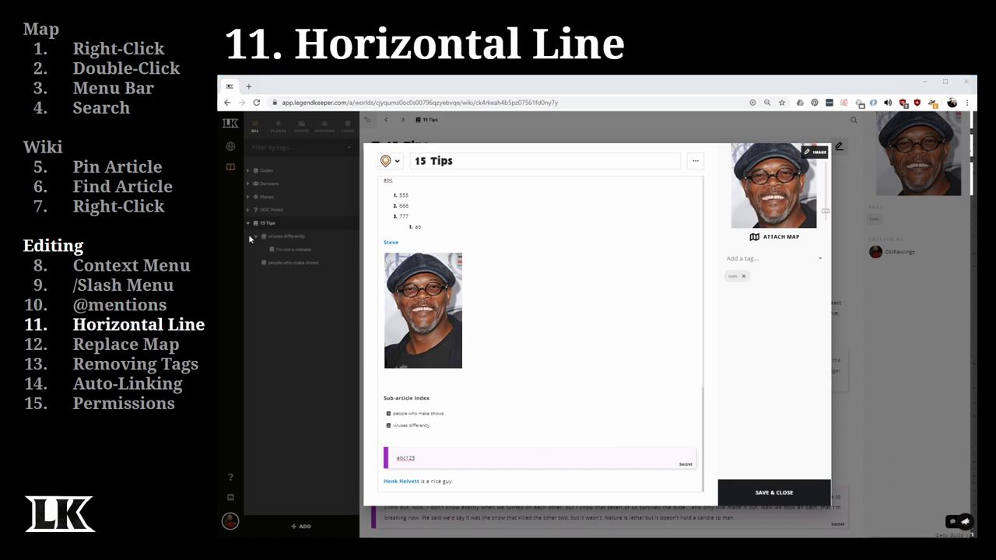
# - Add a new line after the mention sentence and save and close the article
pyautogui.click(470, 482)
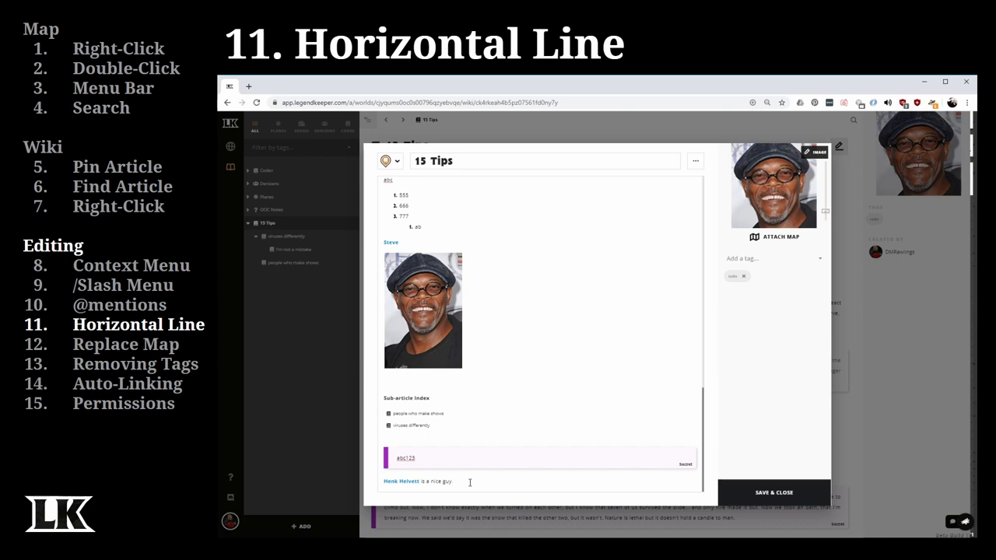
pyautogui.press('Return')
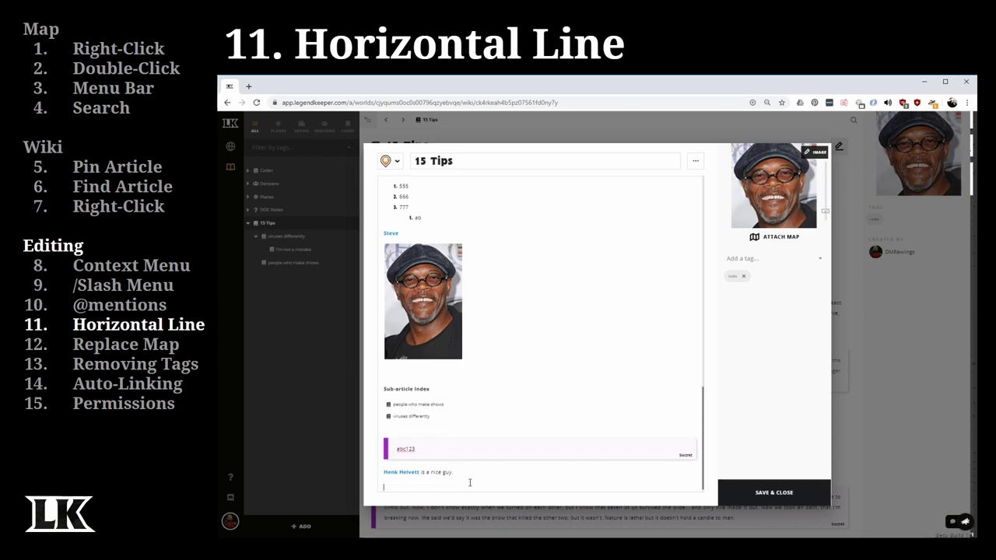
pyautogui.click(795, 492)
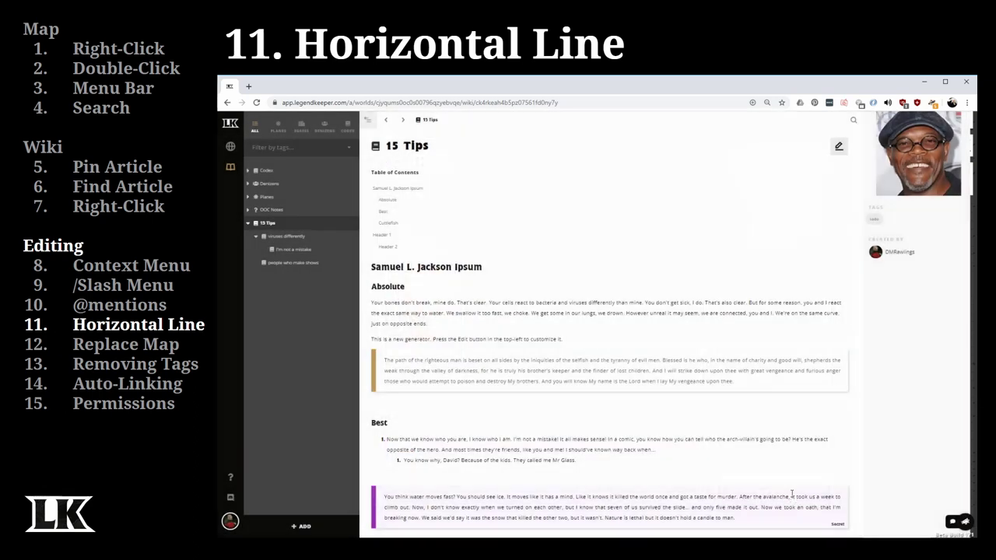
# - Reopen the article and type --- below the quote to add a horizontal line before Best
pyautogui.scroll(-4, 639, 406)
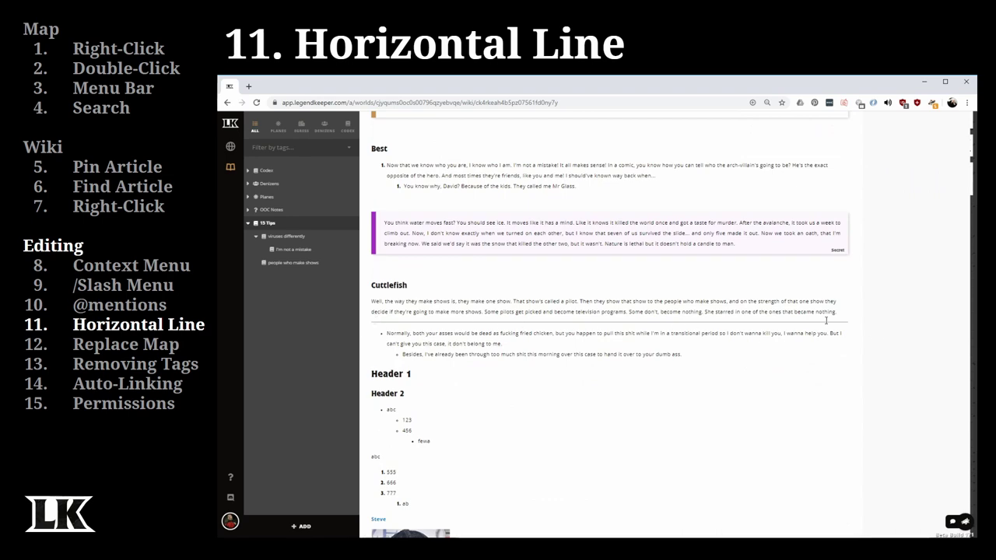
pyautogui.scroll(4, 827, 320)
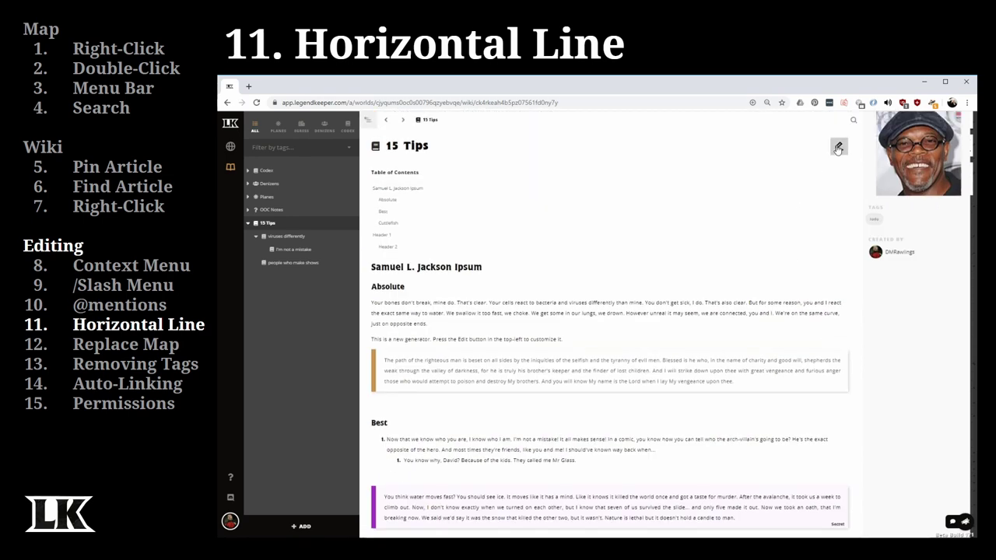
pyautogui.click(838, 146)
pyautogui.click(399, 454)
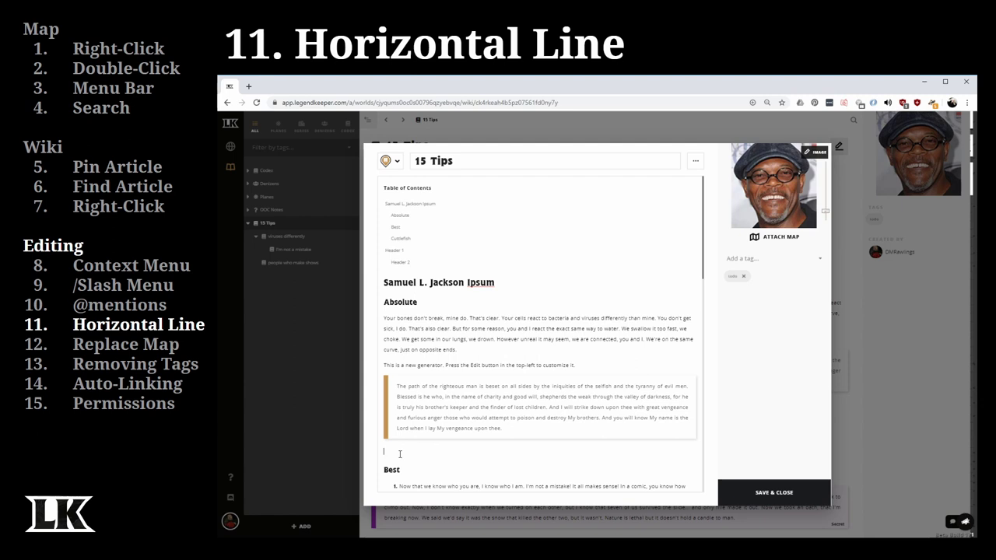
pyautogui.write('---')
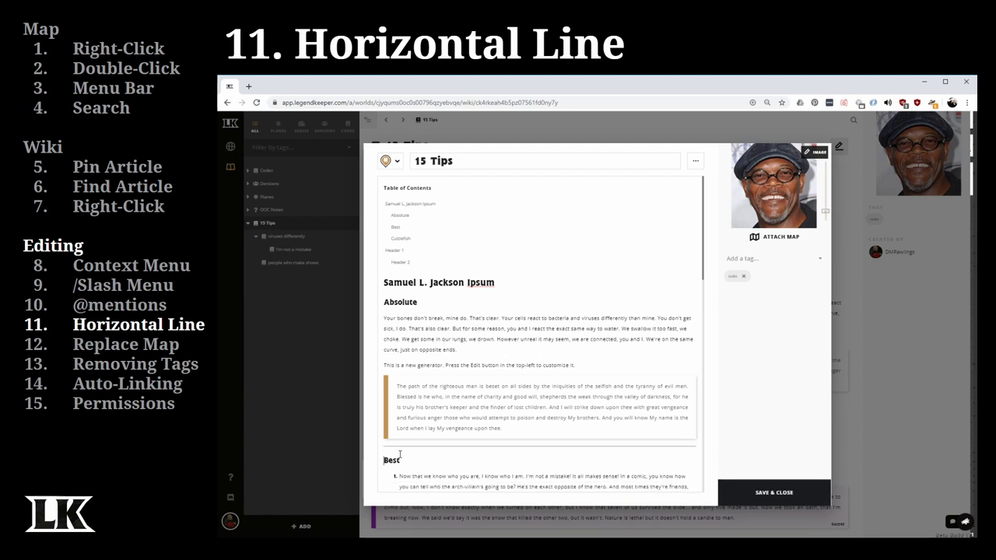